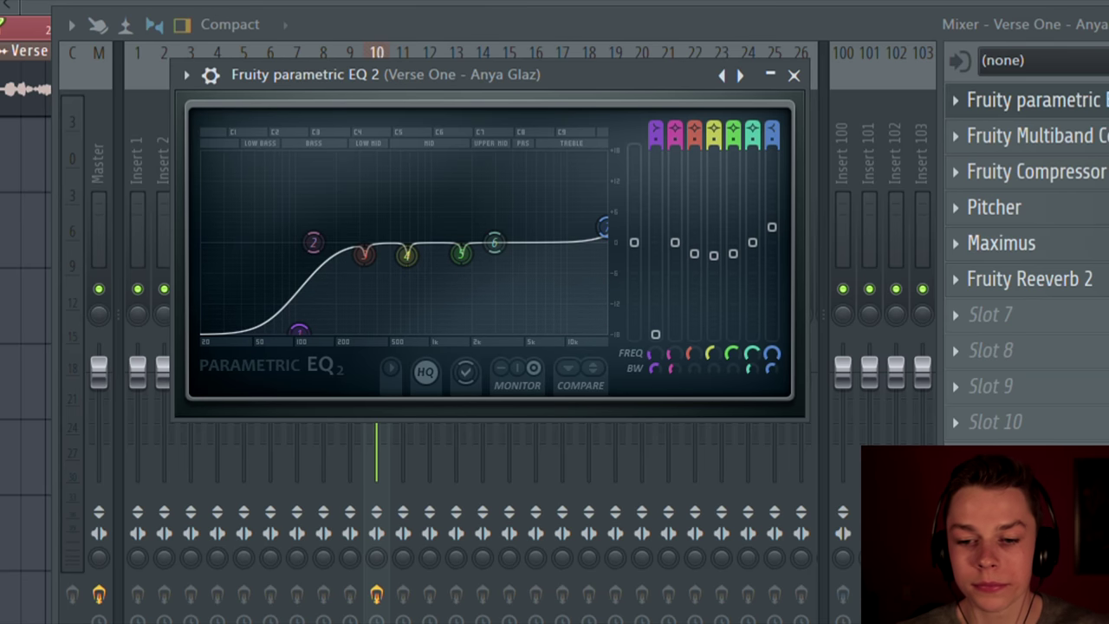
- Audition the vocal through the parametric EQ with two short playback passes
key(space)
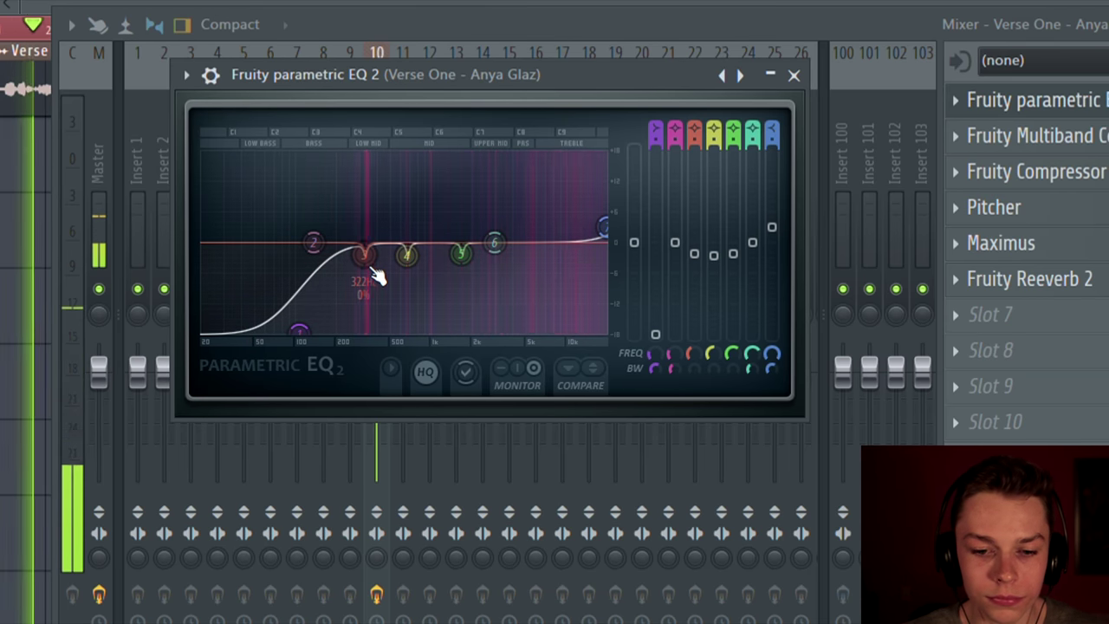
key(space)
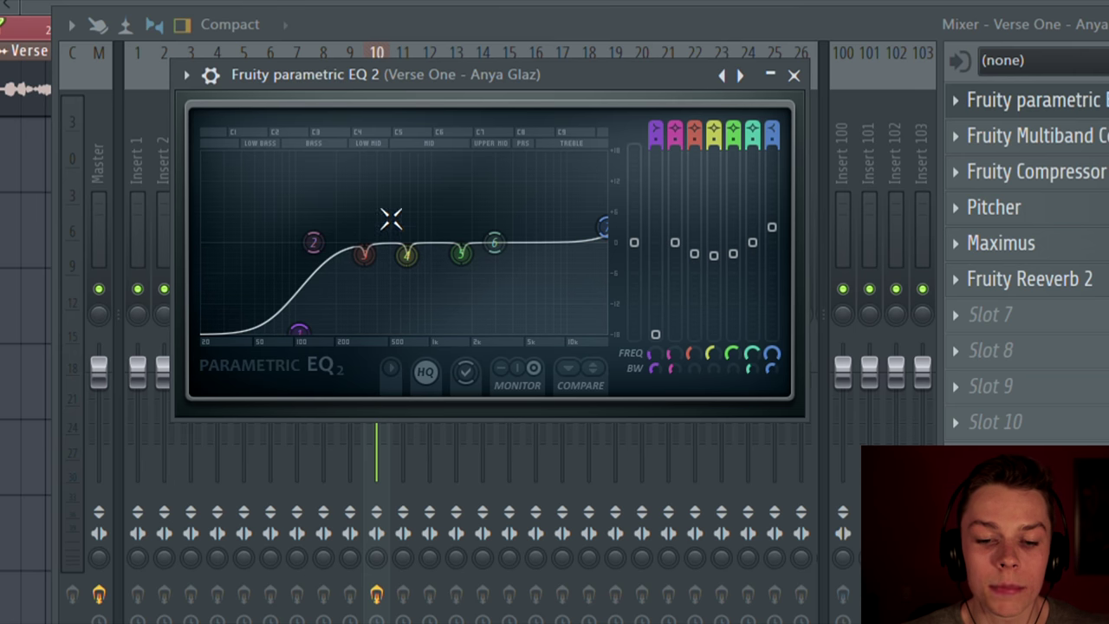
key(space)
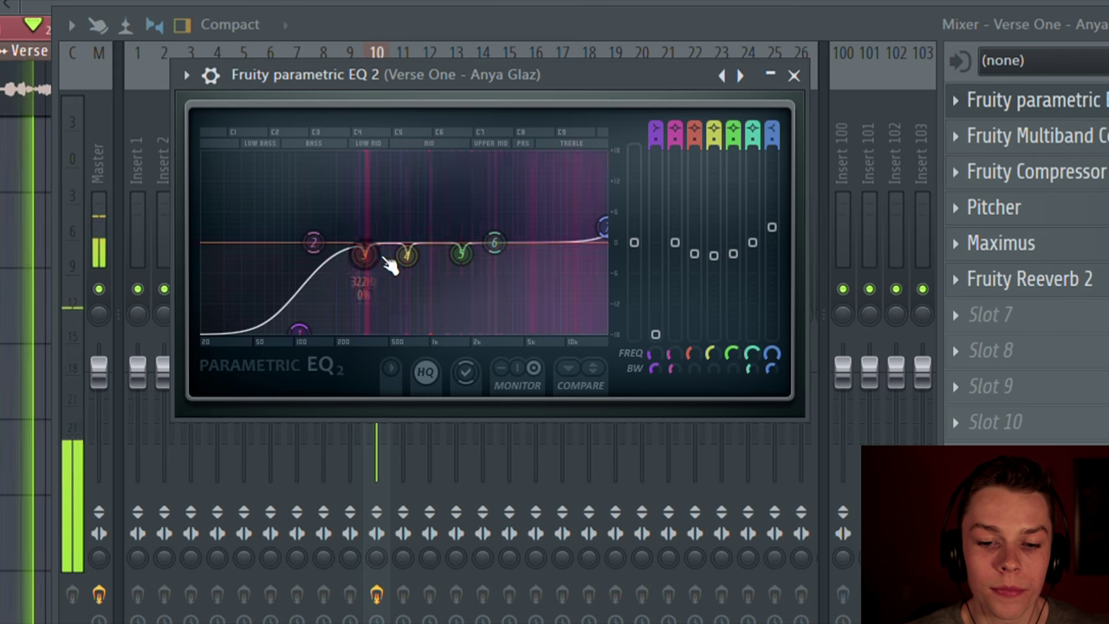
key(space)
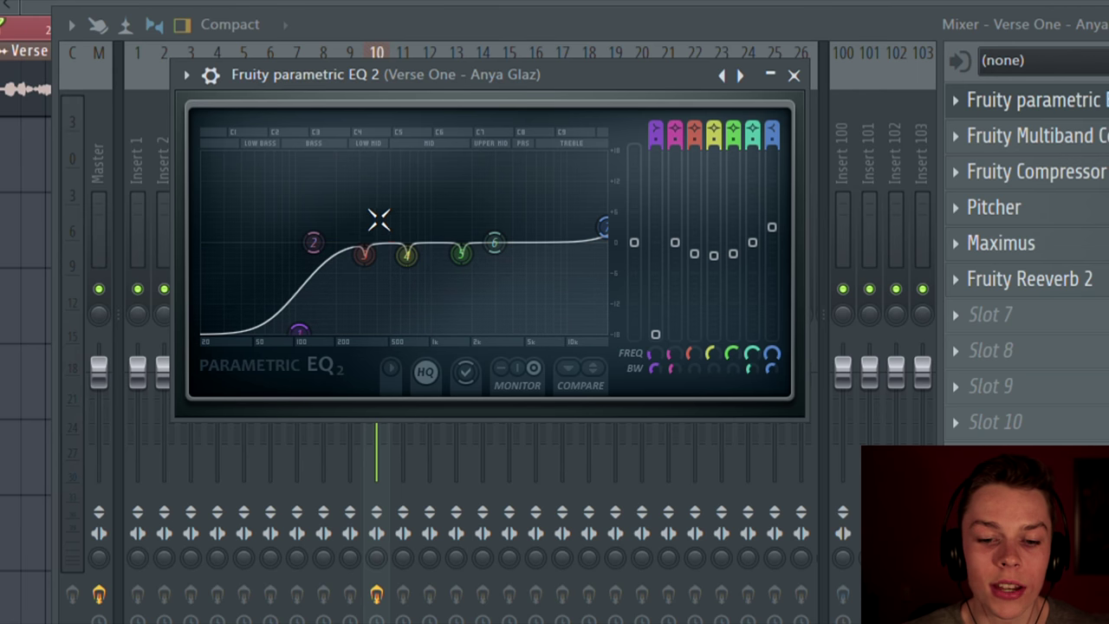
- Raise EQ band 4 from 662 Hz to about 713 Hz, then fine-tune it to about 687 Hz
key(space)
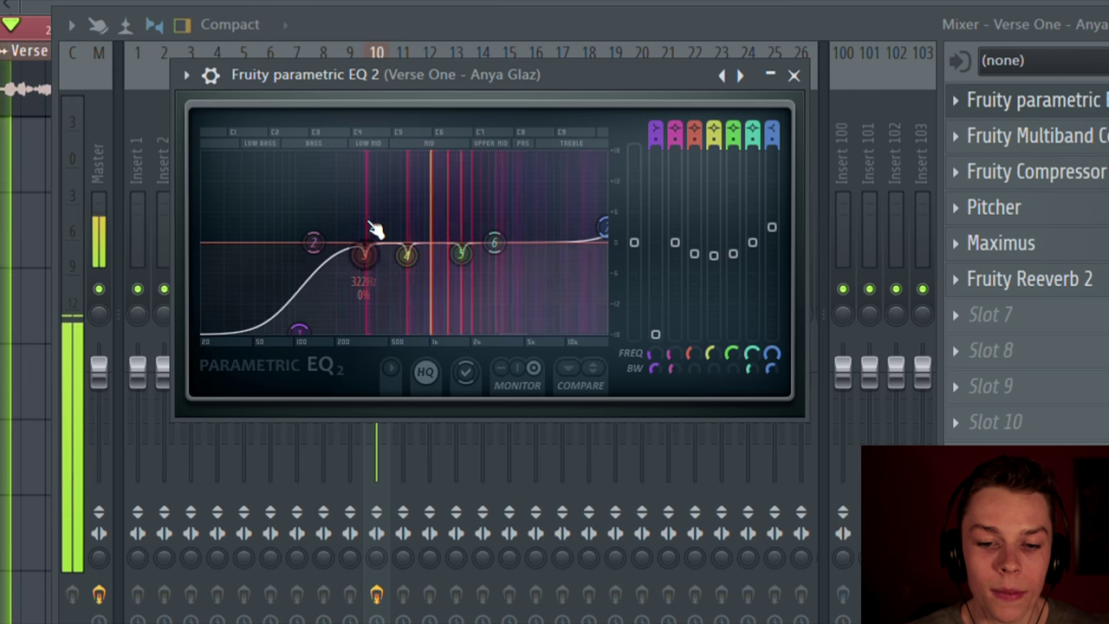
drag(406, 253, 410, 254)
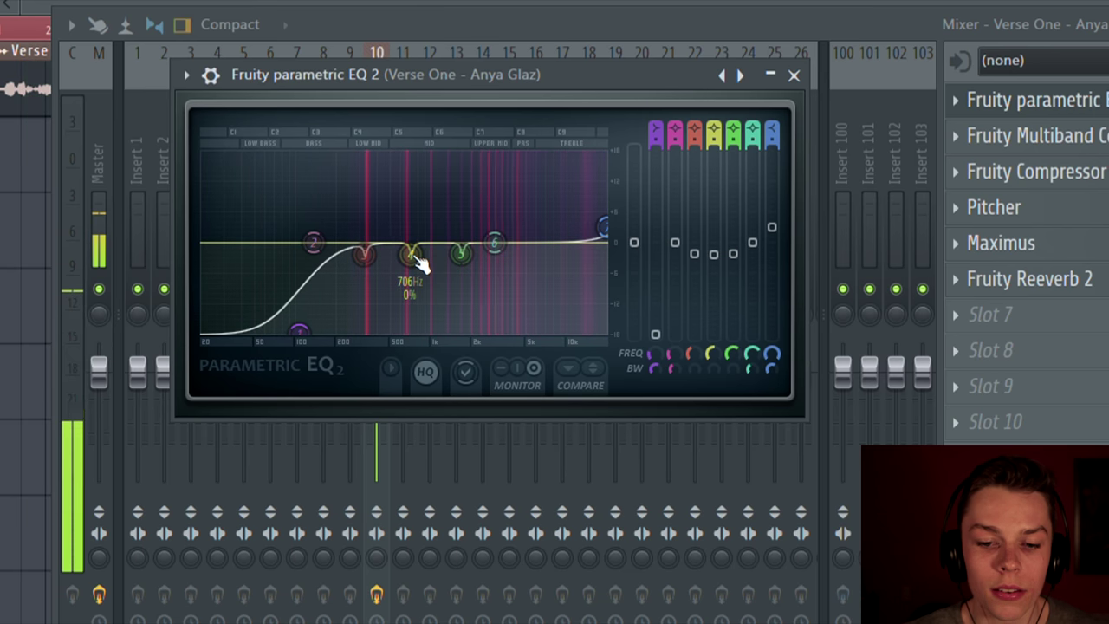
key(space)
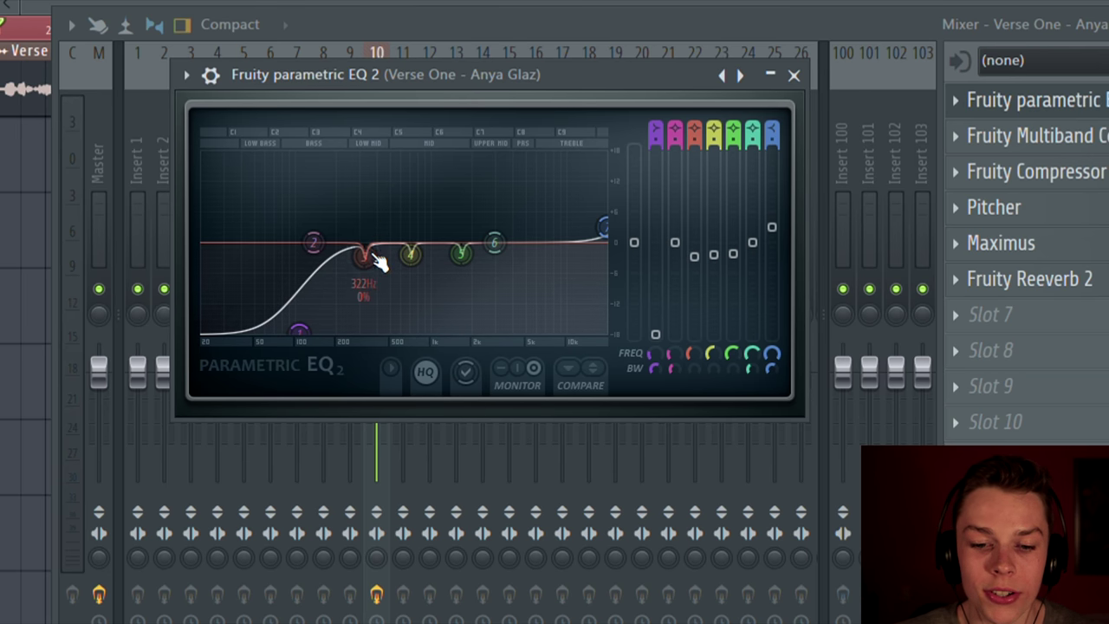
key(space)
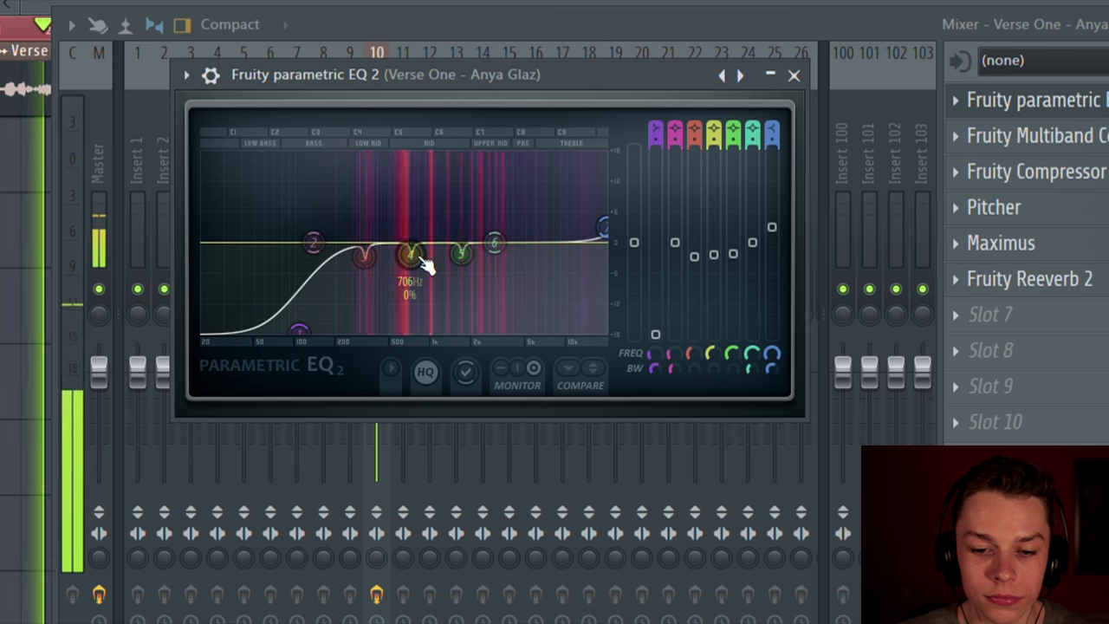
drag(410, 253, 408, 256)
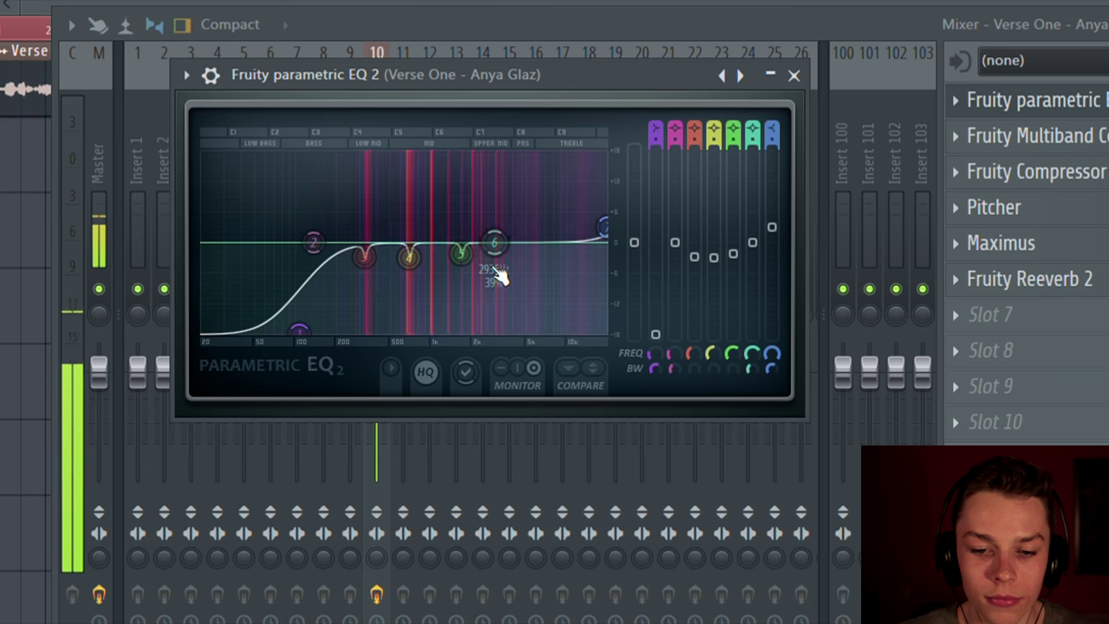
key(space)
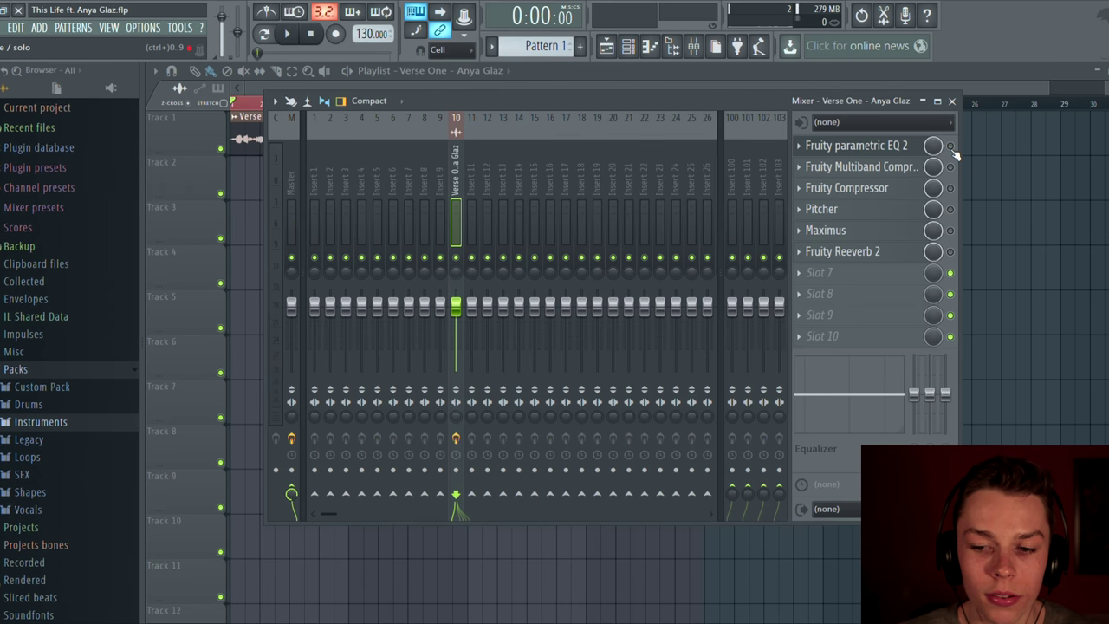
key(space)
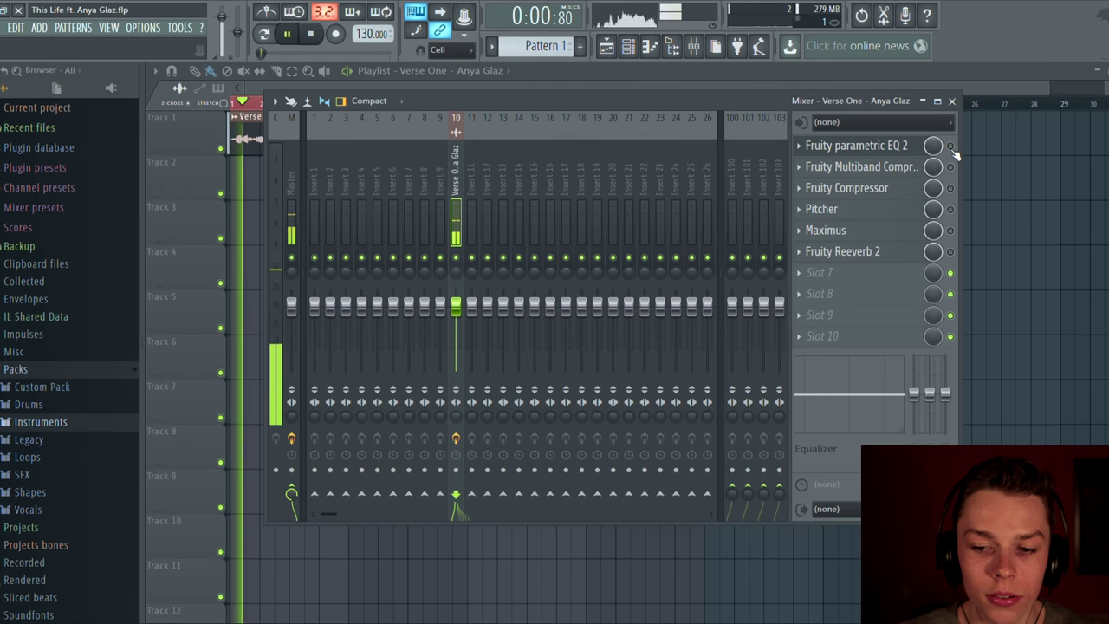
- Re-enable the parametric EQ 2 during playback, then open and close the Fruity Multiband Compressor
key(space)
key(space)
click(951, 146)
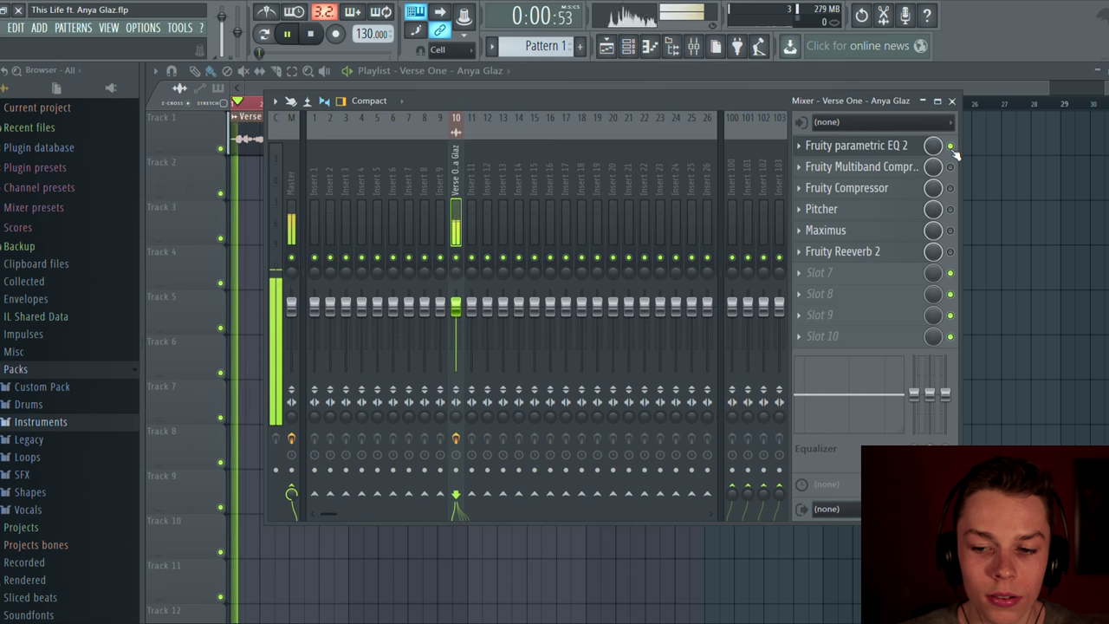
key(space)
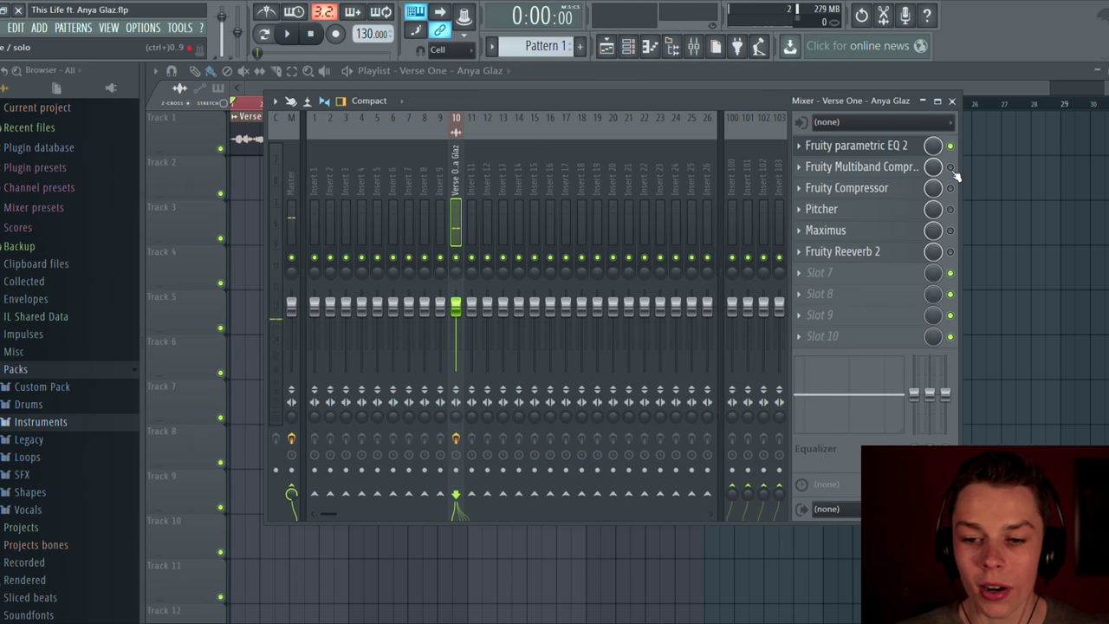
click(899, 172)
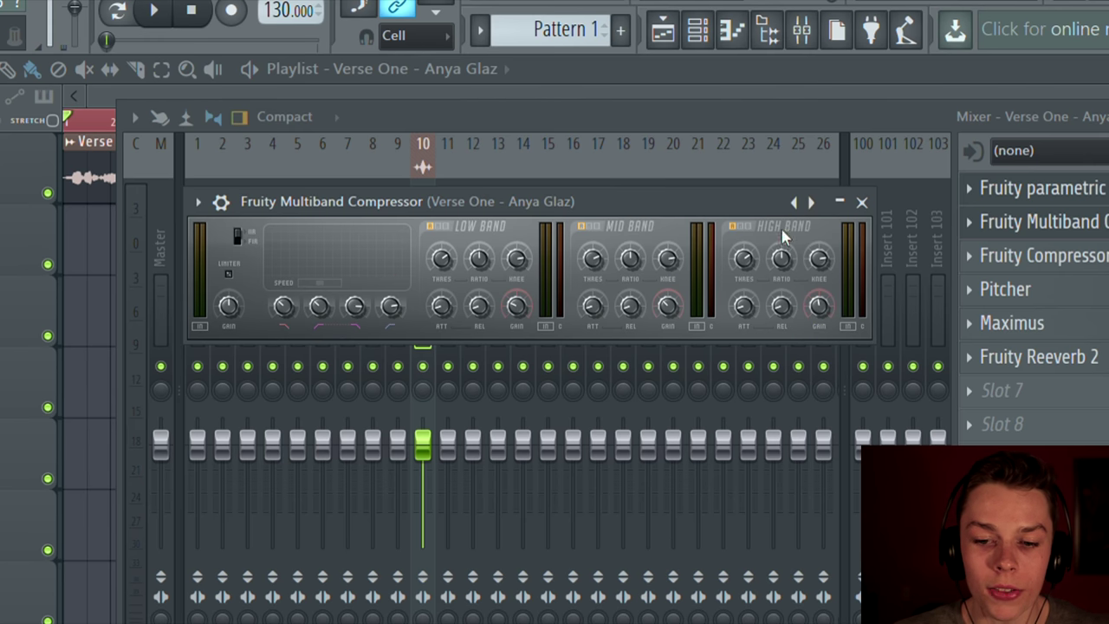
click(1005, 222)
- Briefly check the parametric EQ 2, then reopen the Multiband Compressor and start auditioning it
click(1005, 188)
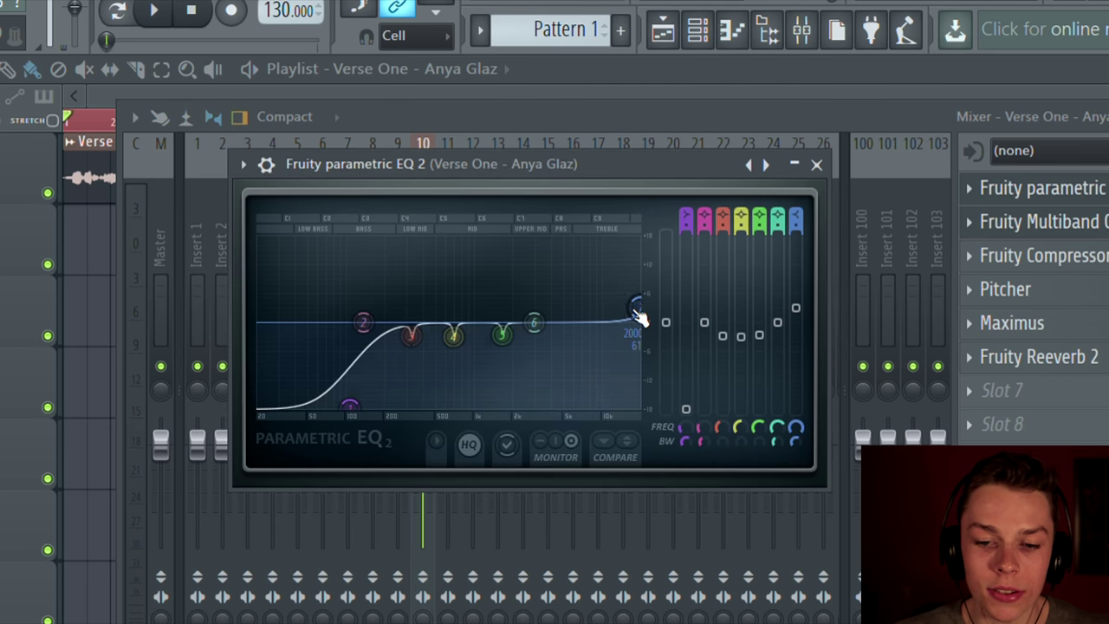
click(816, 164)
click(1014, 222)
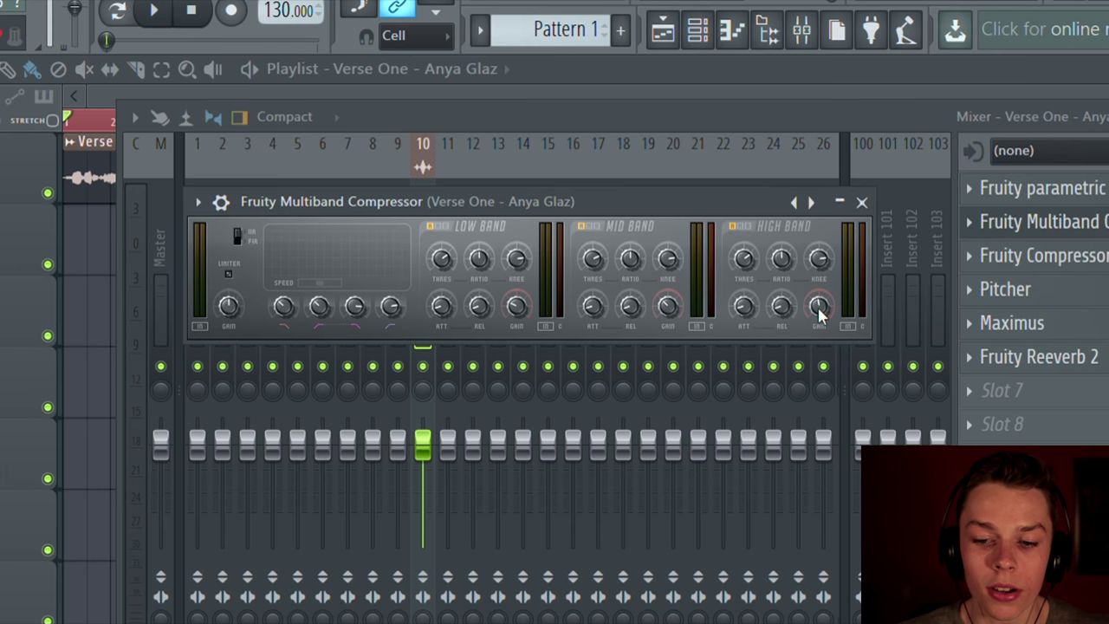
key(space)
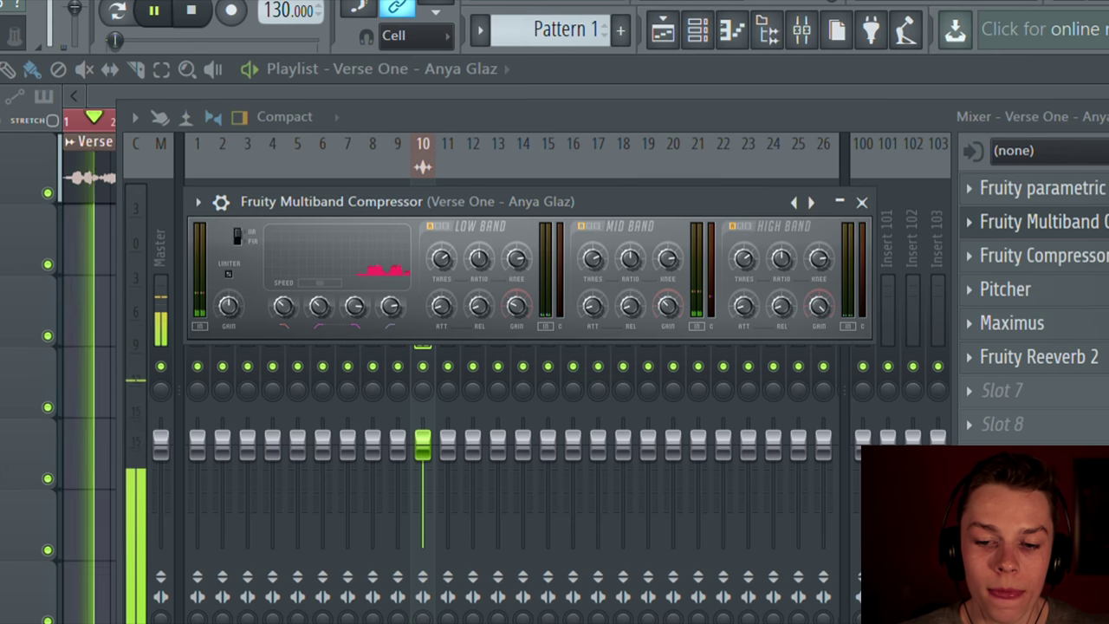
key(space)
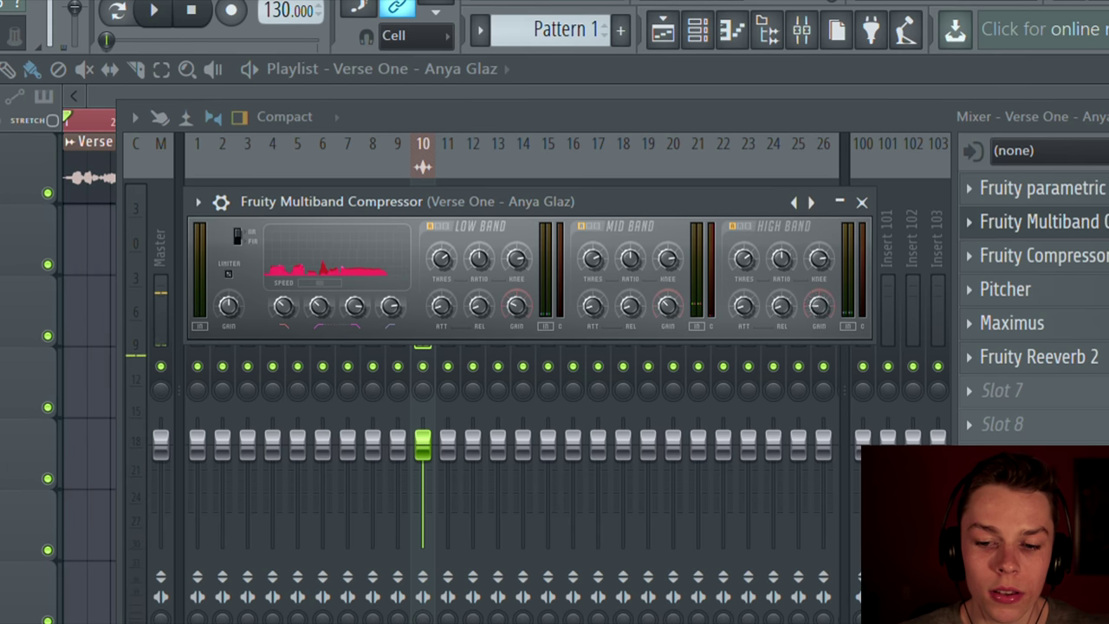
key(space)
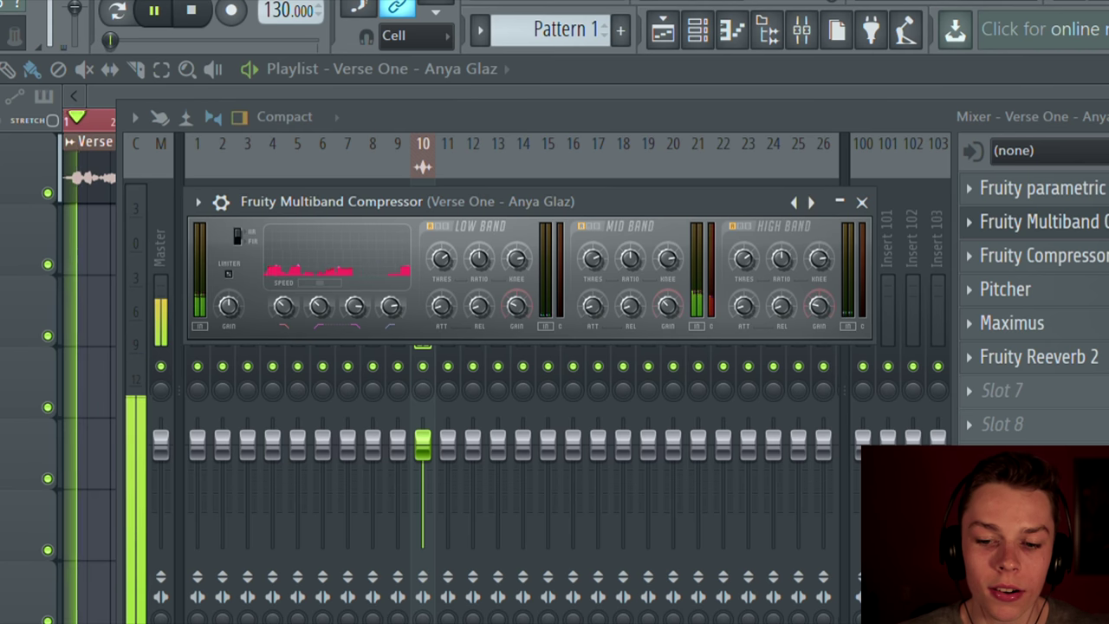
key(space)
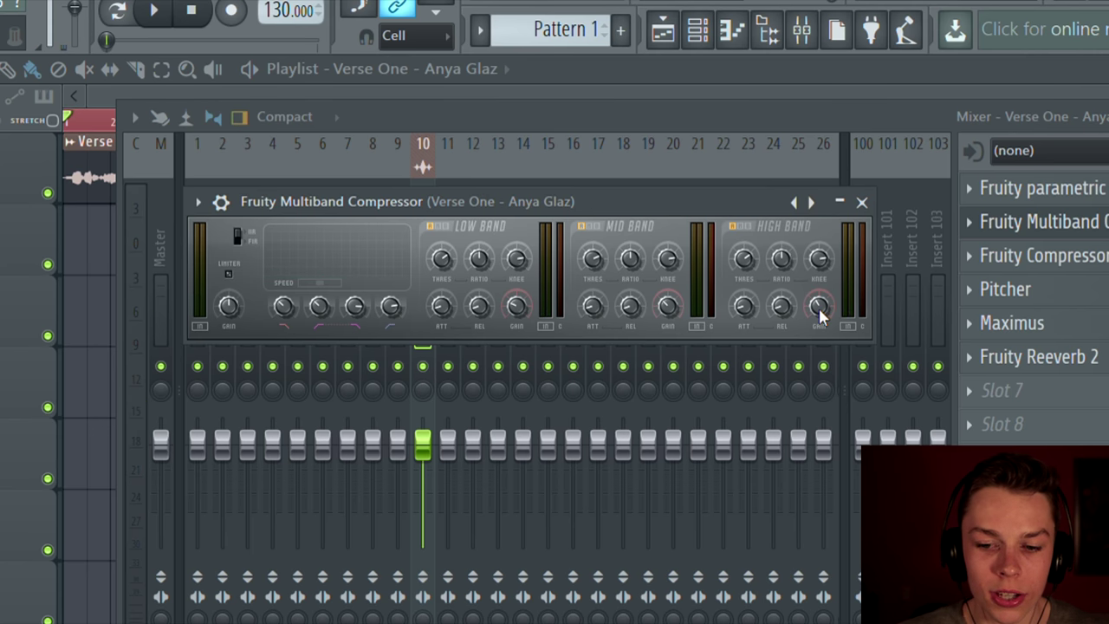
- Keep listening to the vocal through the multiband compressor over several playback passes
key(space)
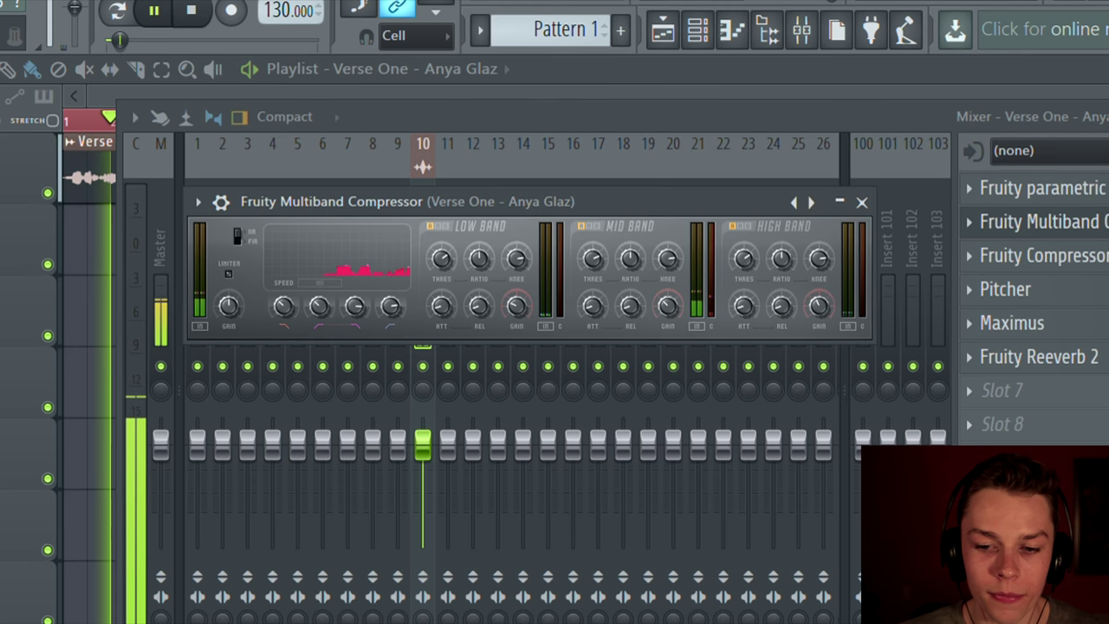
key(space)
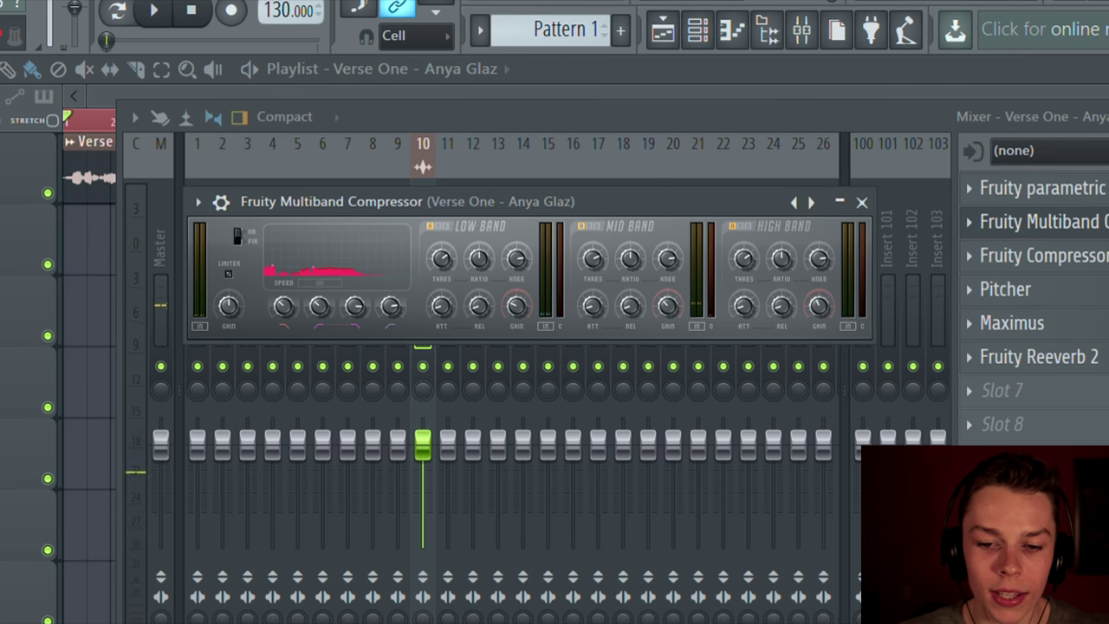
key(space)
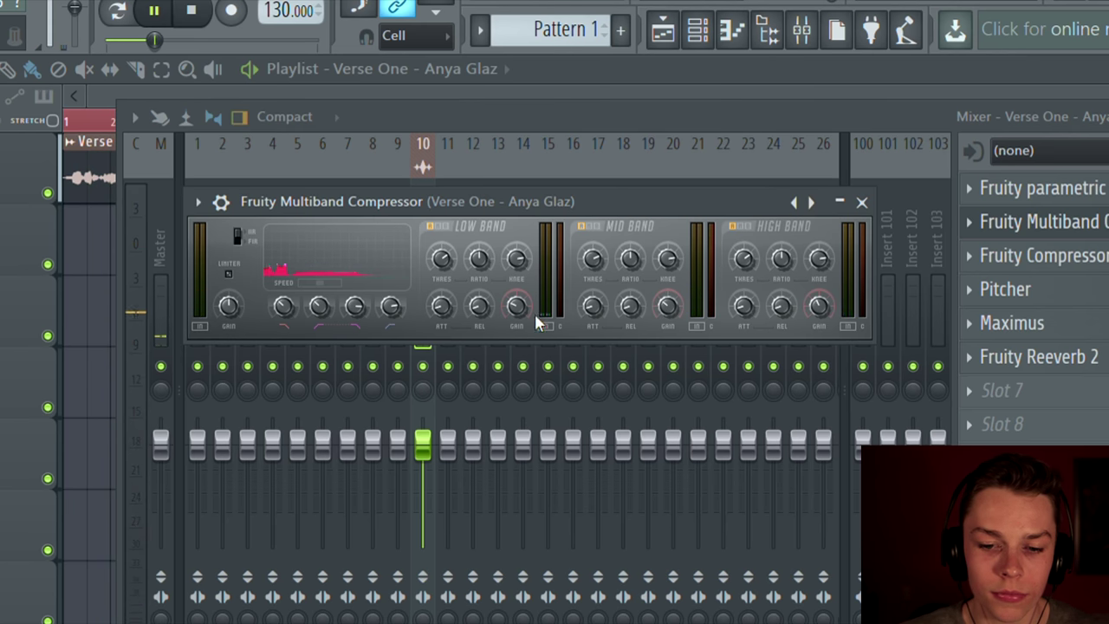
key(space)
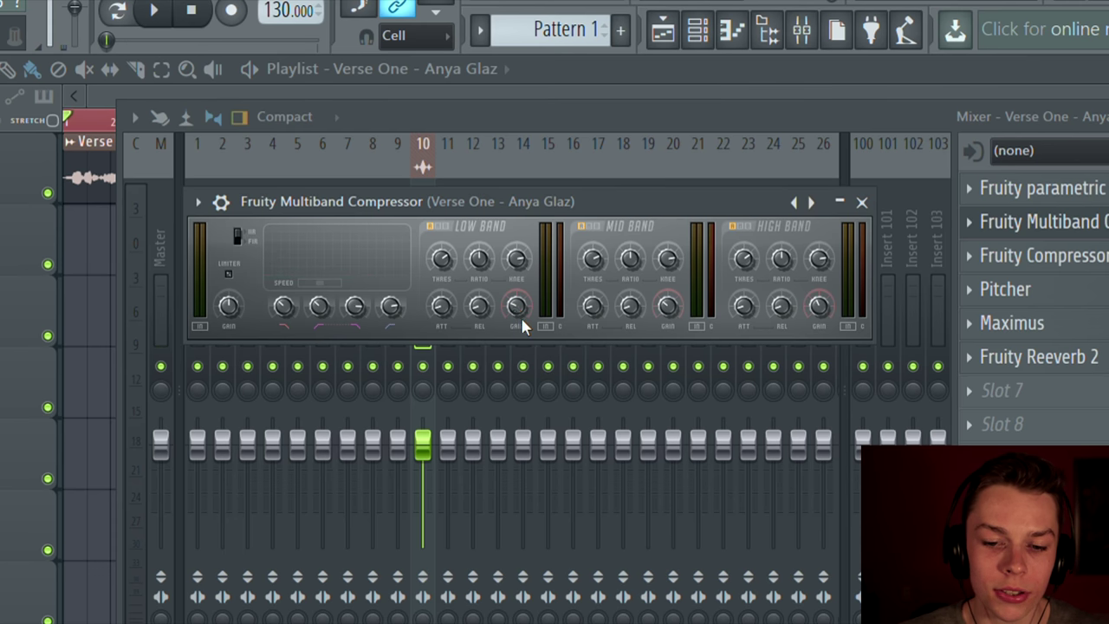
key(space)
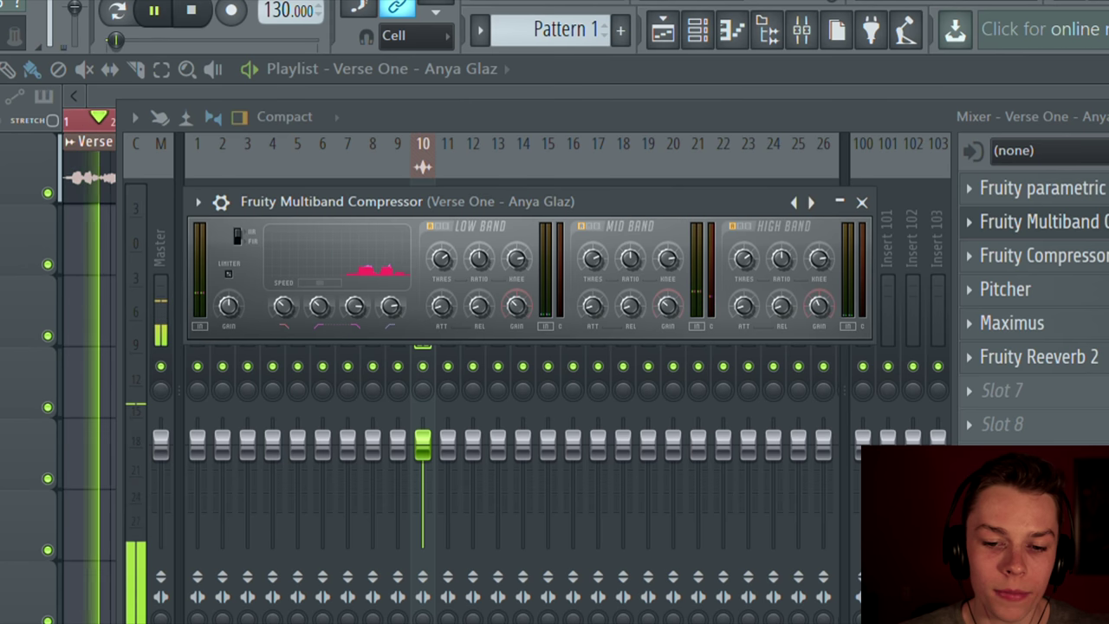
key(space)
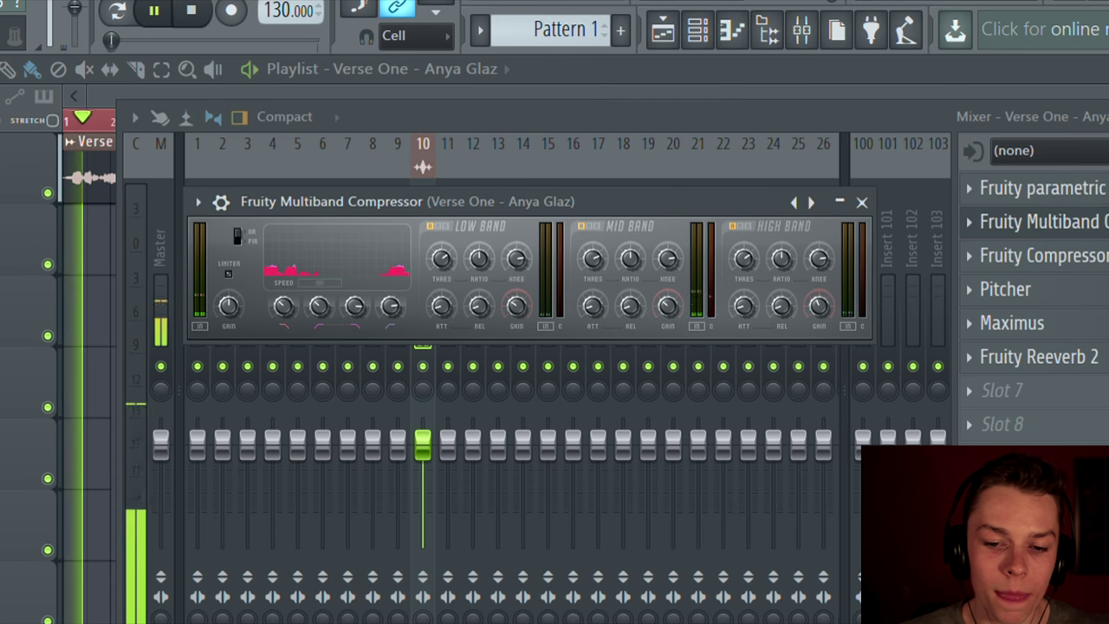
key(space)
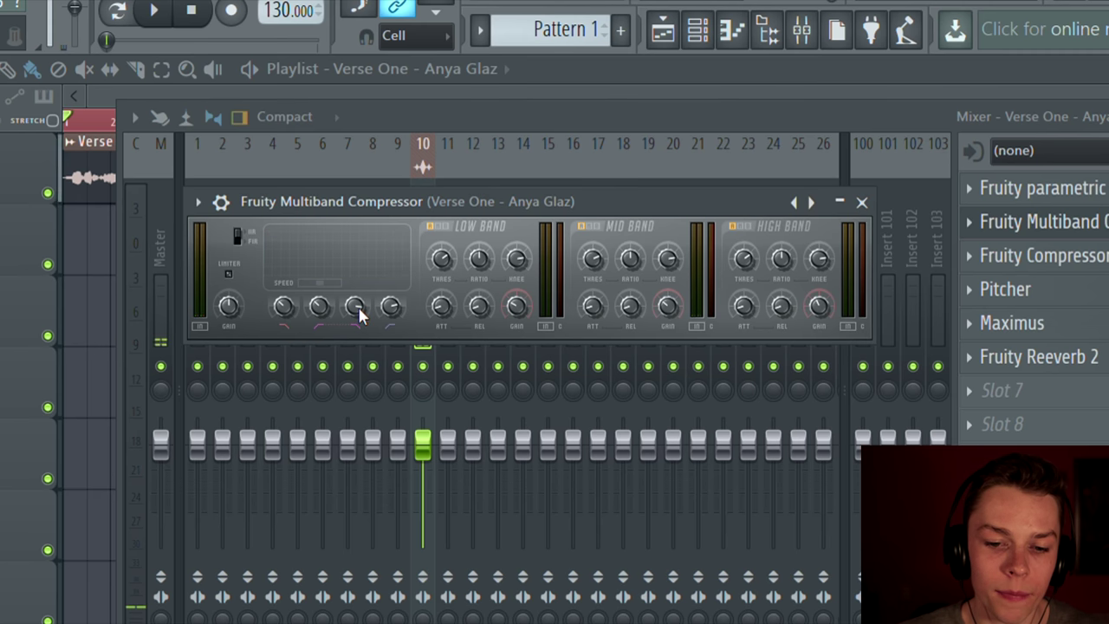
key(space)
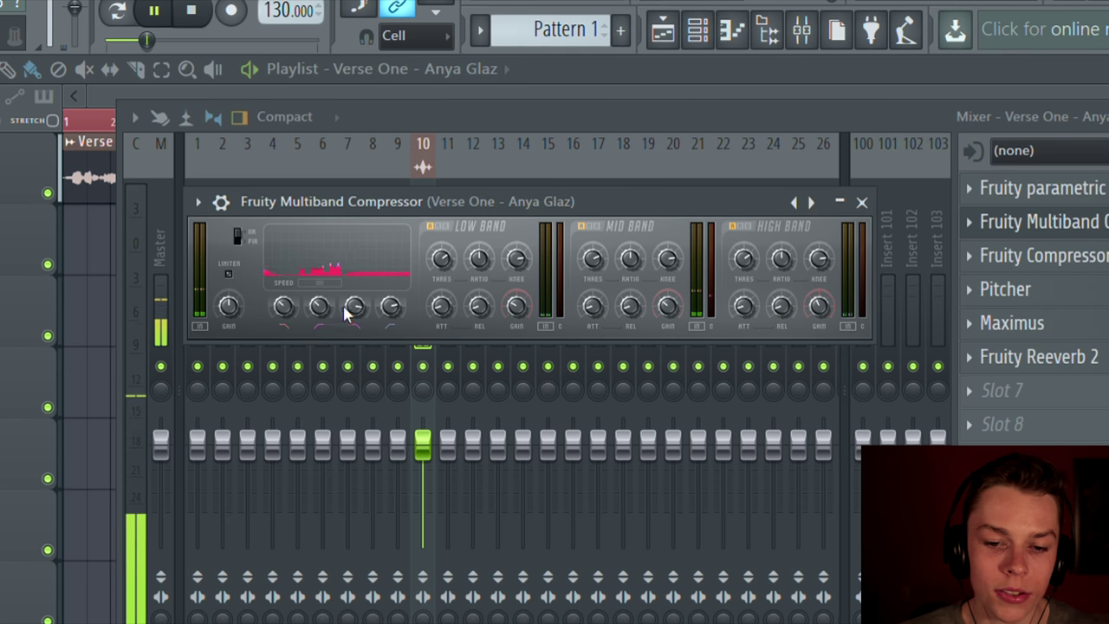
key(space)
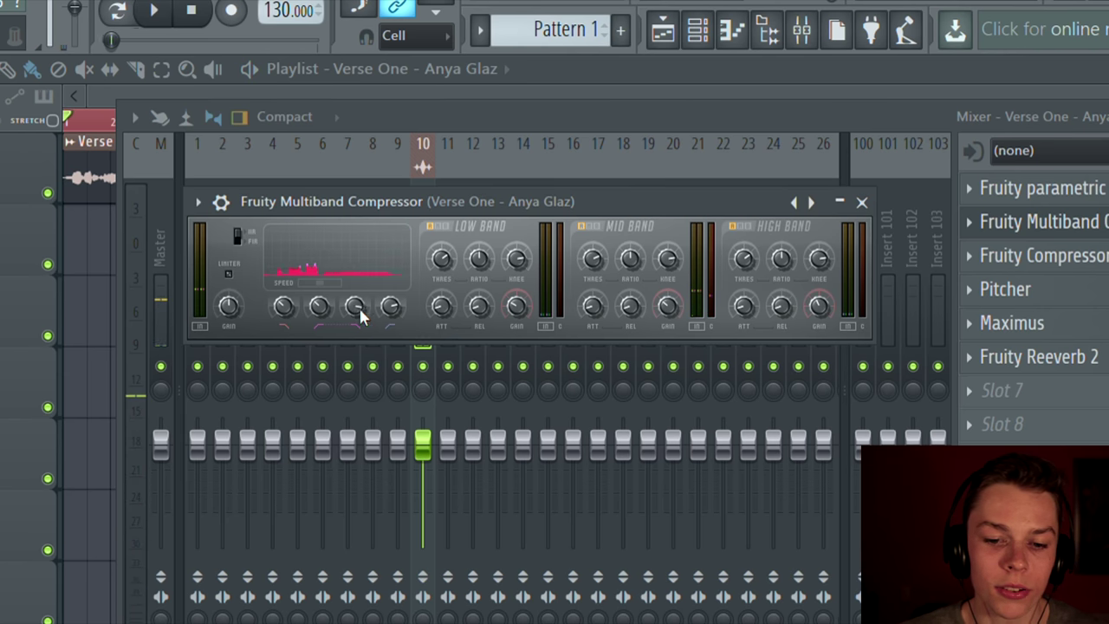
- Close the multiband compressor and briefly open and close the vocal's compressor
click(863, 202)
click(1040, 255)
click(1040, 255)
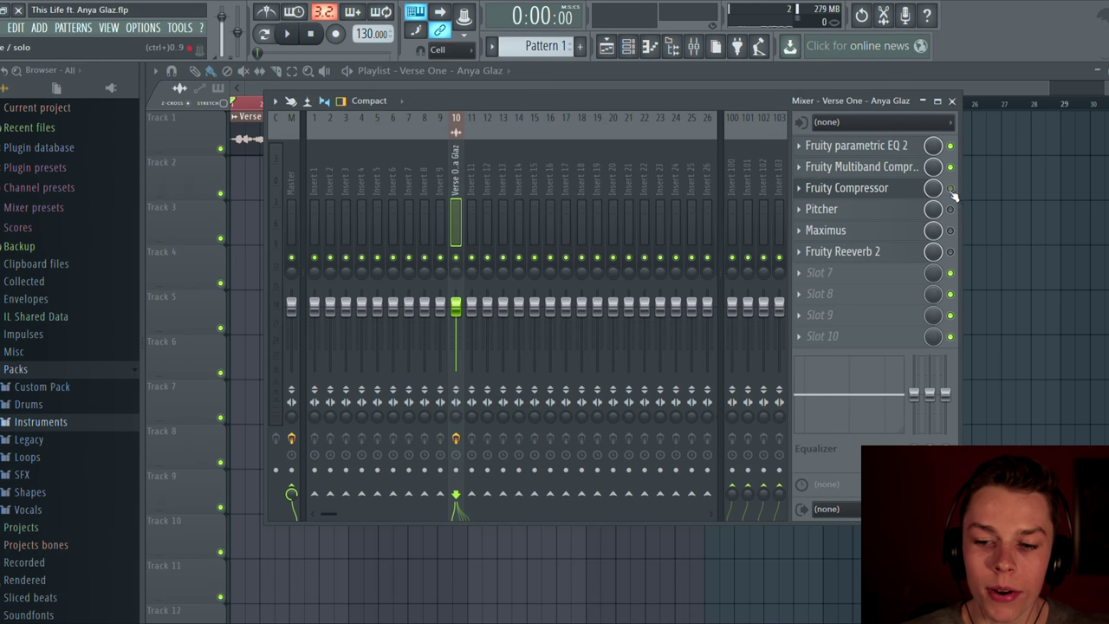
- Sweep the Fruity Compressor threshold down for heavy compression, then settle it at -13.8 dB
click(839, 191)
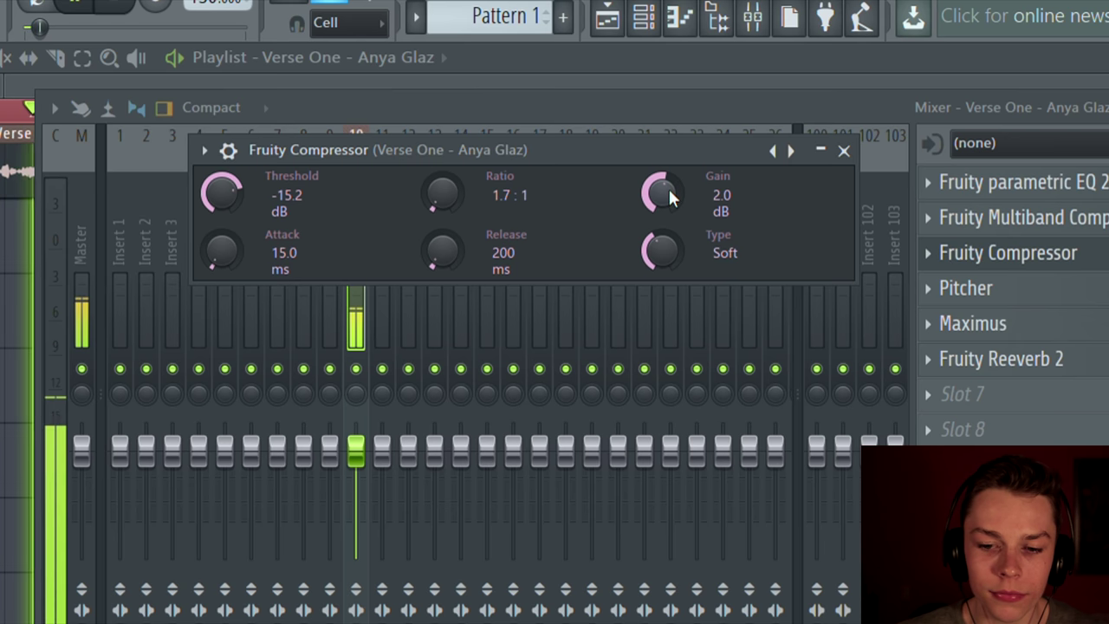
key(space)
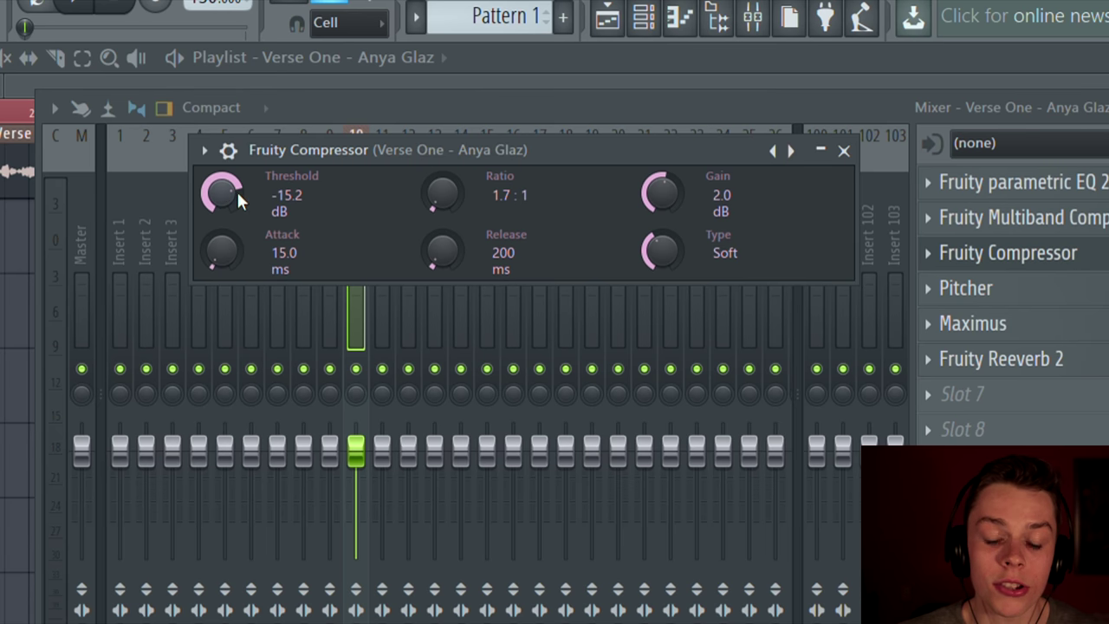
drag(221, 192, 221, 281)
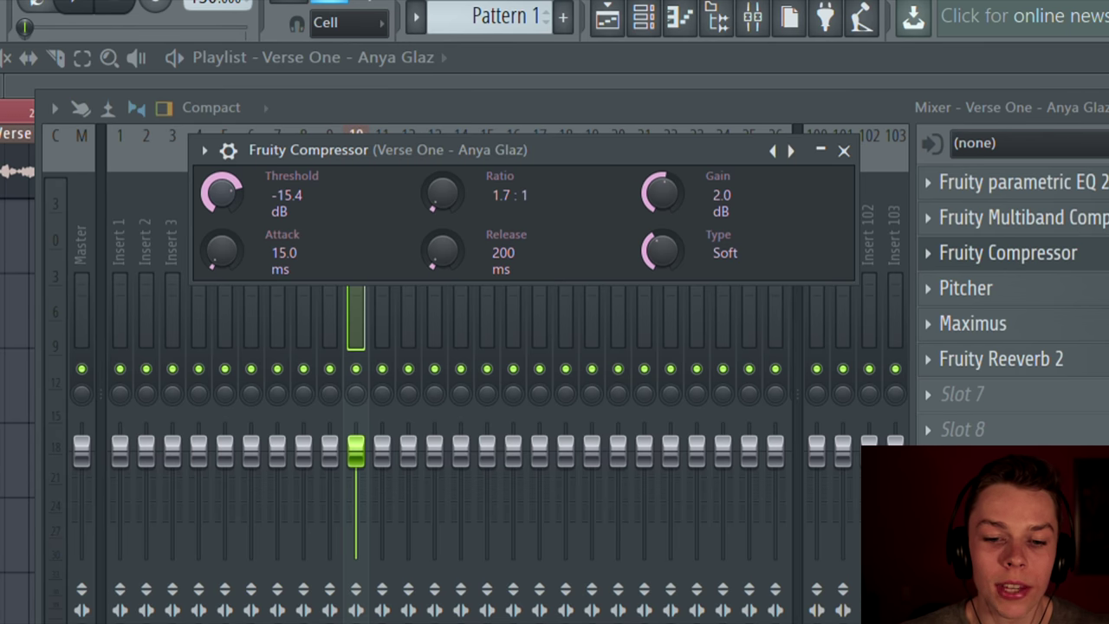
key(space)
mouse_move(224, 197)
mouse_down()
mouse_move(224, 208)
mouse_move(225, 193)
mouse_up()
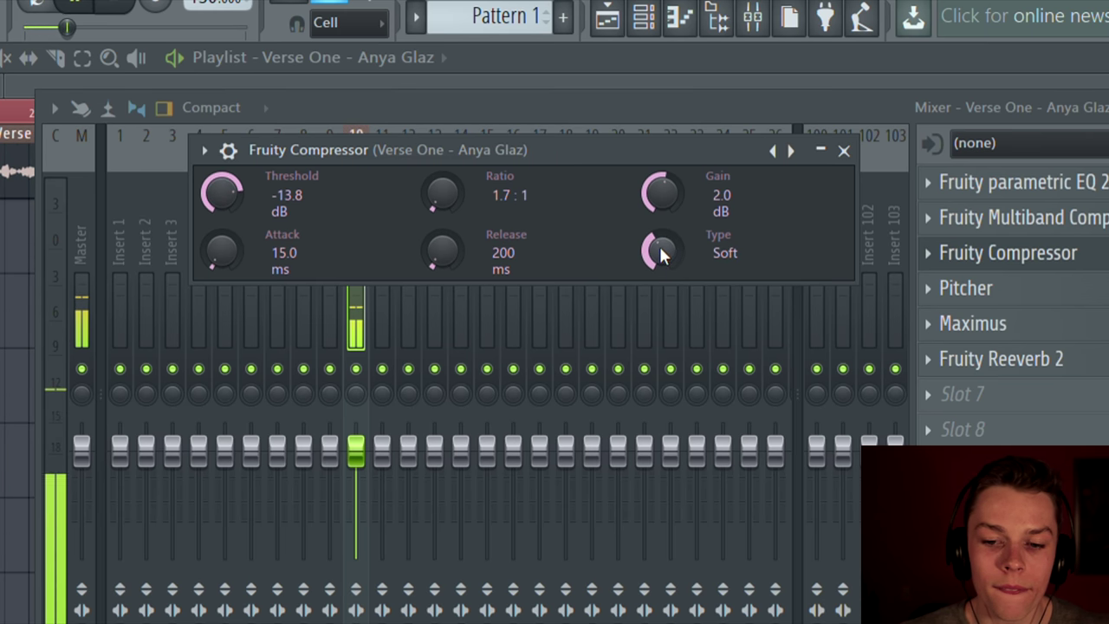
key(space)
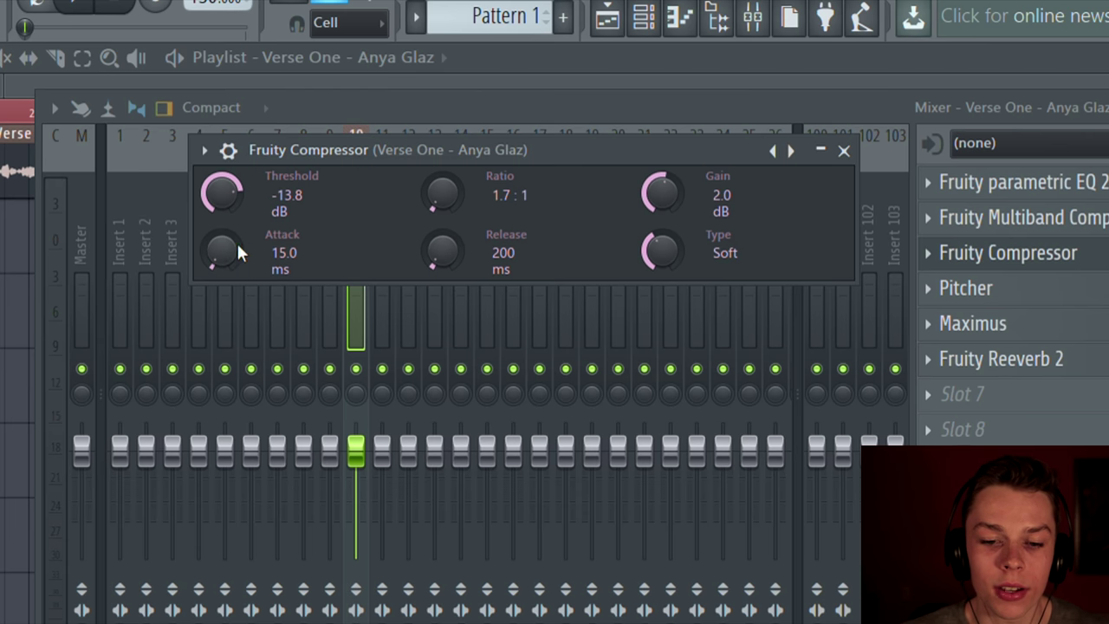
click(843, 150)
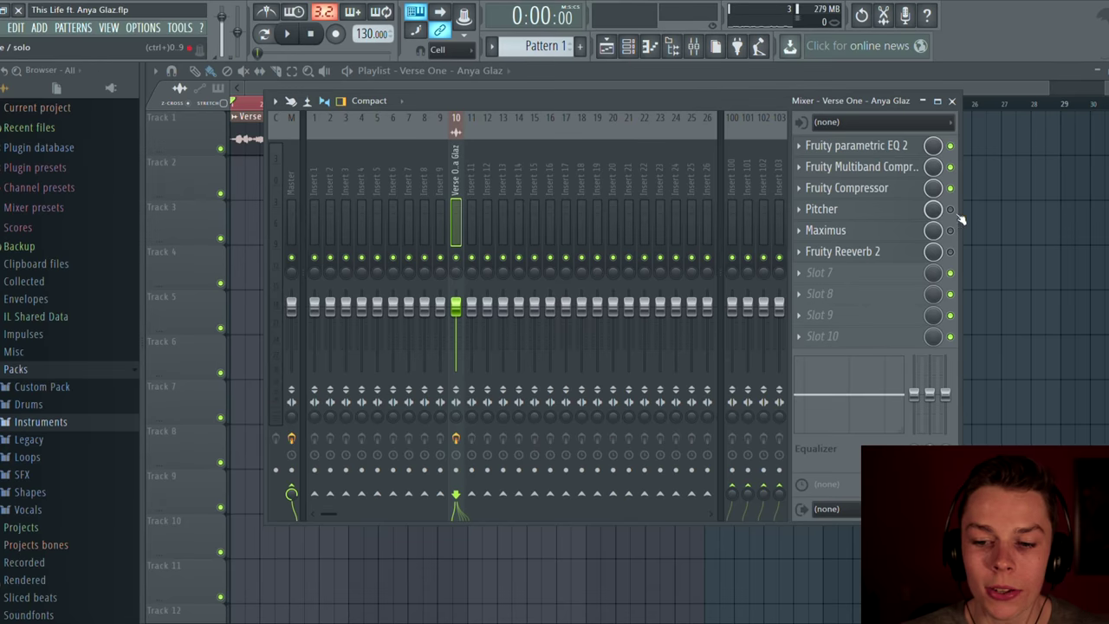
- Push the Pitcher's Fine Tune all the way up, then bring it back toward zero
click(910, 214)
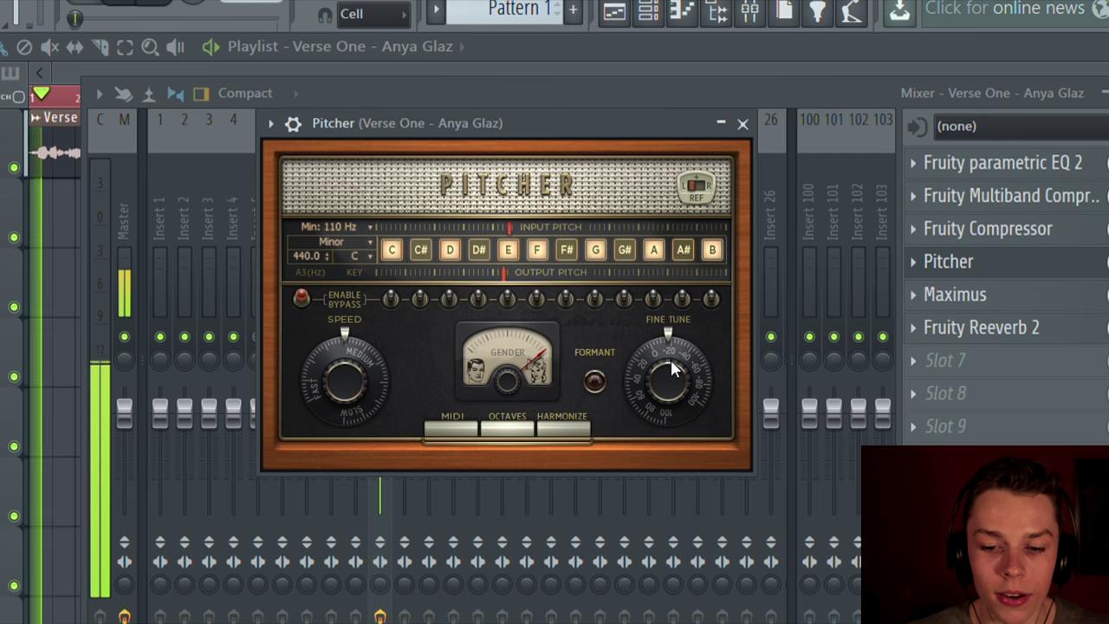
mouse_move(671, 350)
mouse_down()
mouse_move(671, 306)
mouse_move(671, 329)
mouse_up()
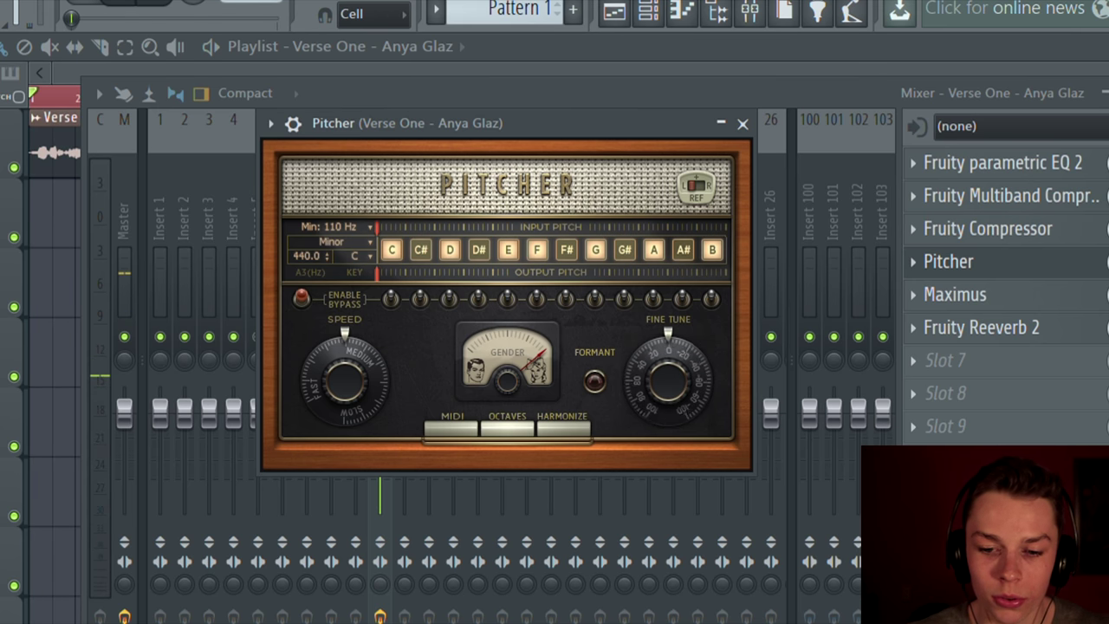
drag(671, 329, 663, 369)
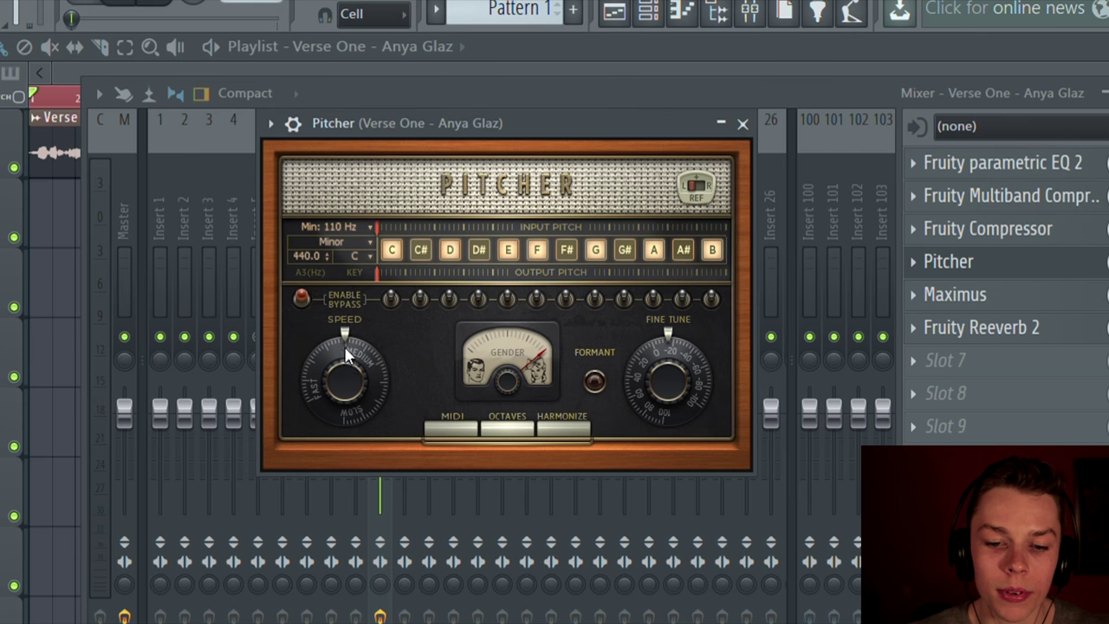
- Audition Pitcher's correction speed at Fast, then set it back to Medium
drag(354, 376, 354, 373)
key(space)
key(space)
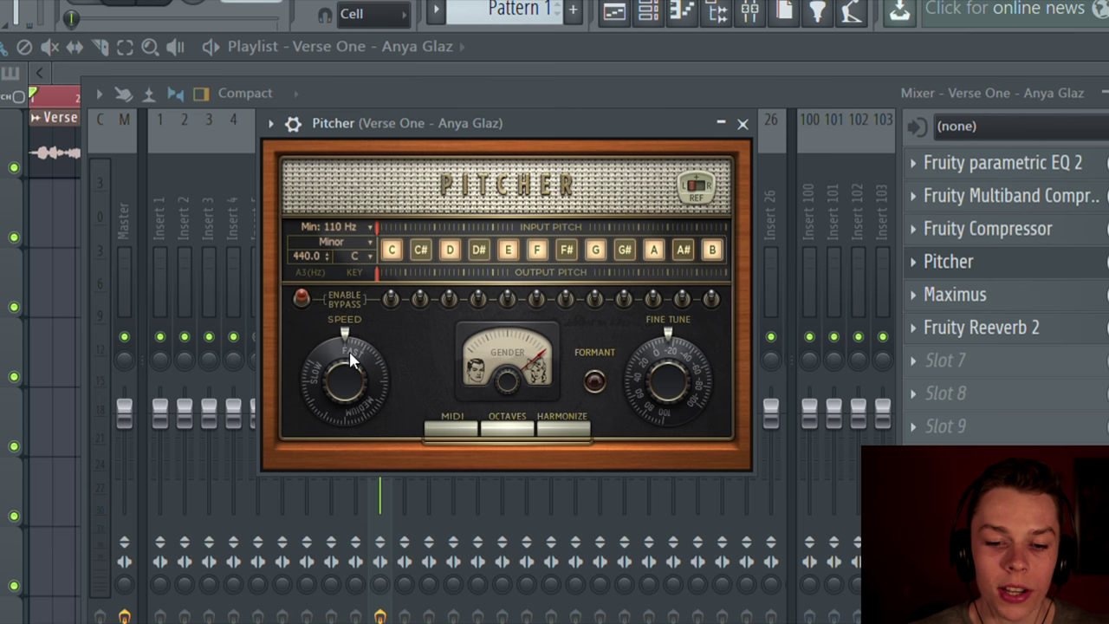
key(space)
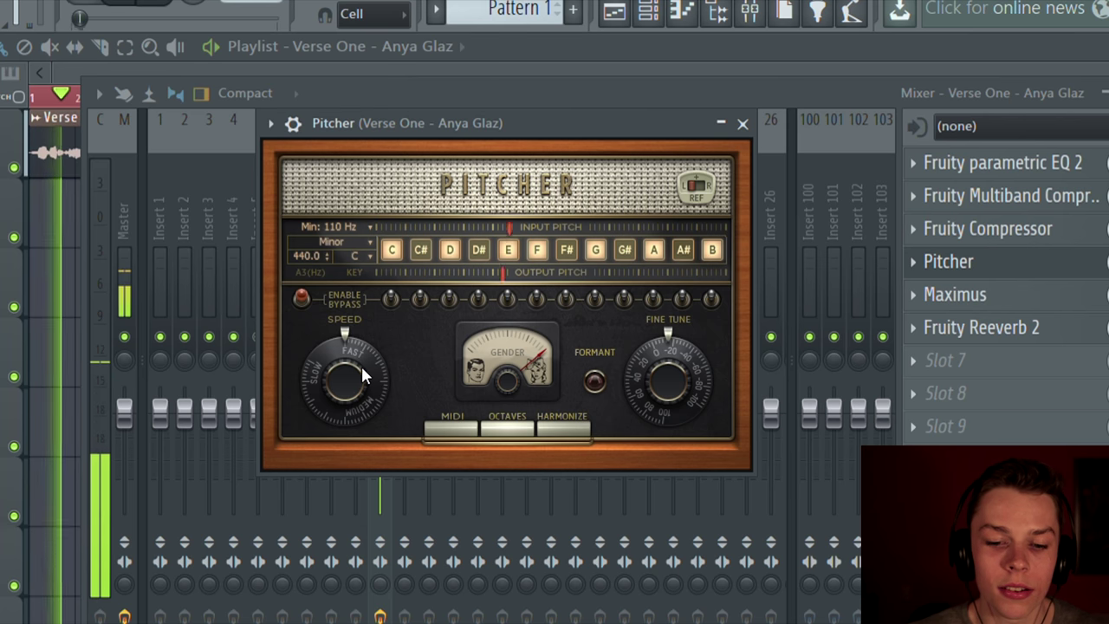
key(space)
drag(358, 361, 358, 336)
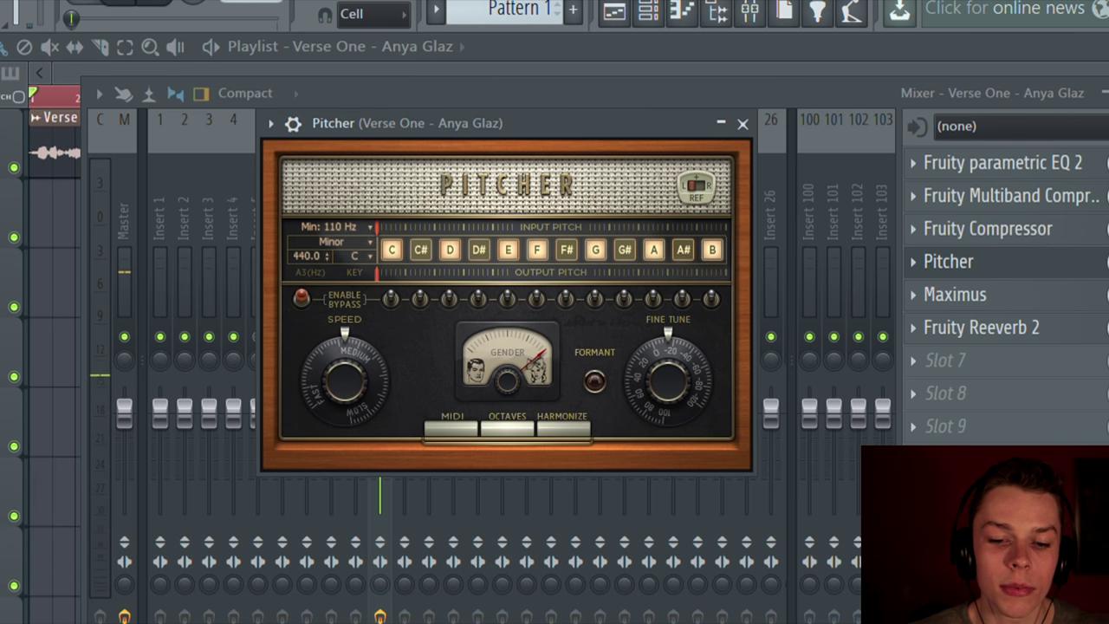
key(space)
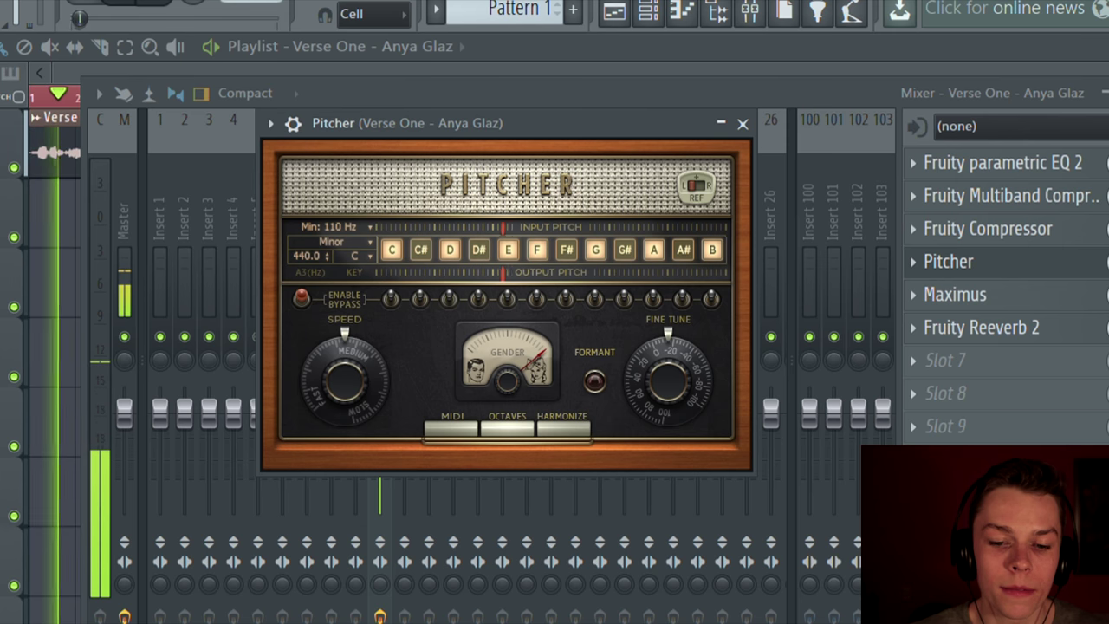
key(space)
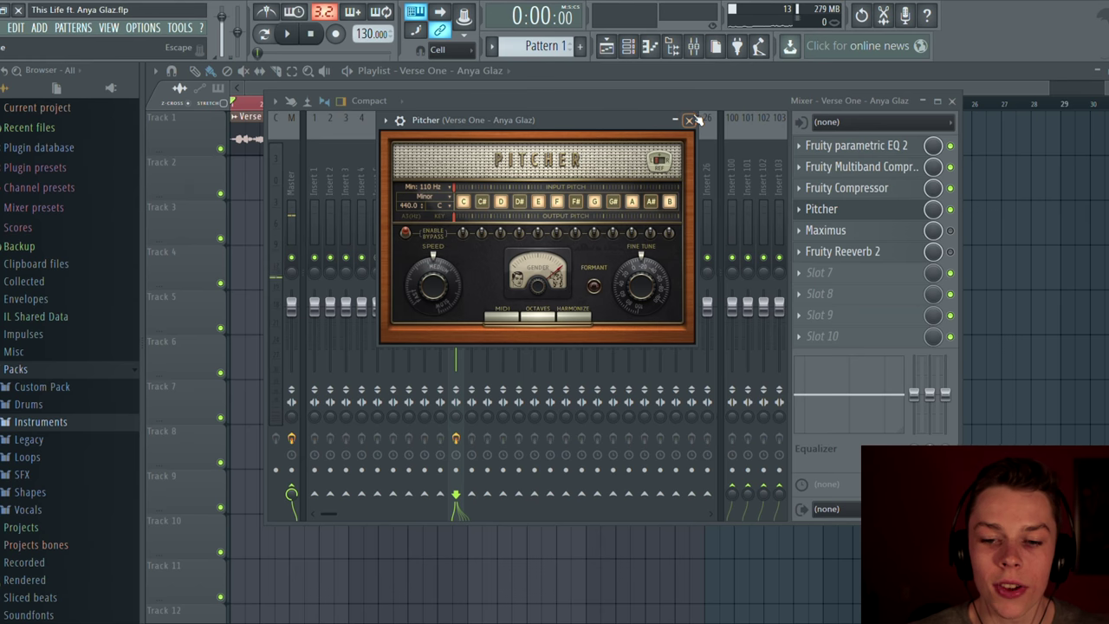
- Close Pitcher, then open Maximus to review its settings and close it
click(689, 120)
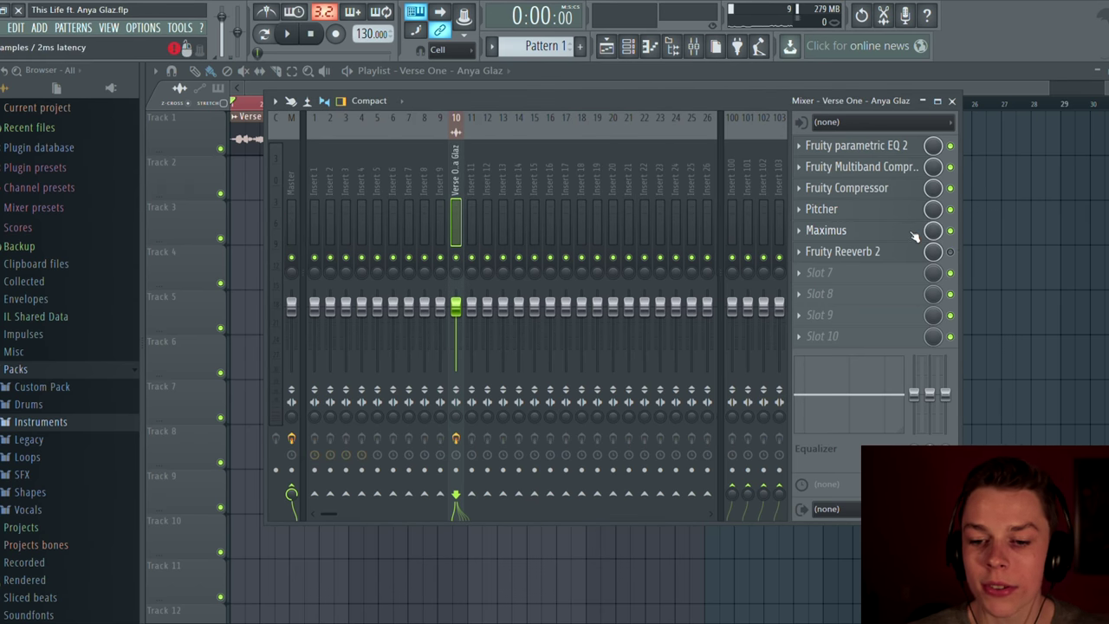
click(910, 235)
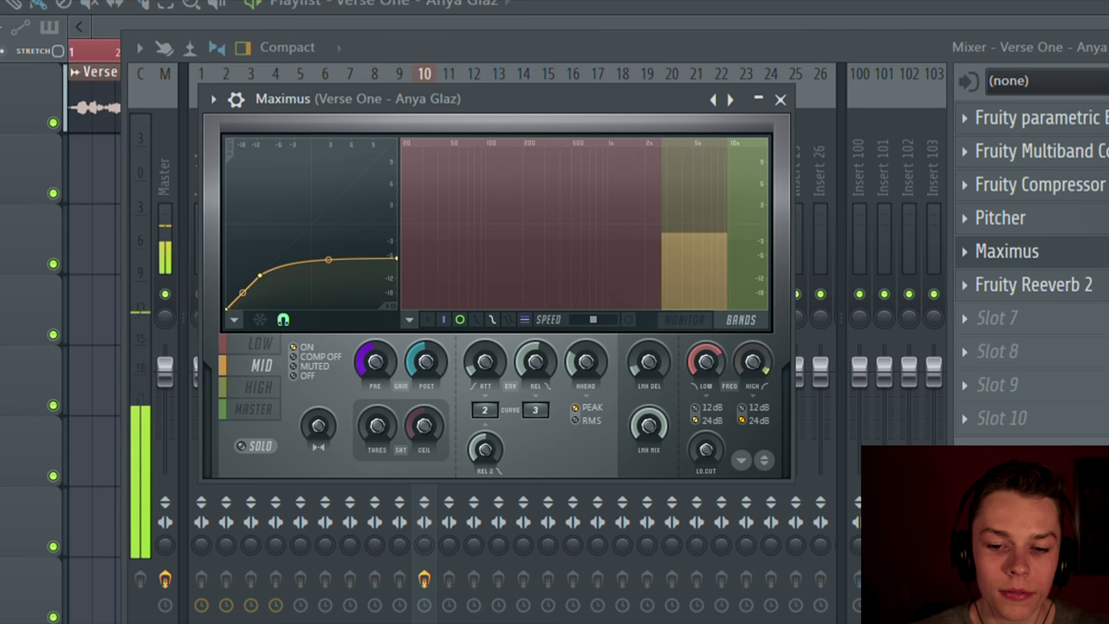
click(781, 100)
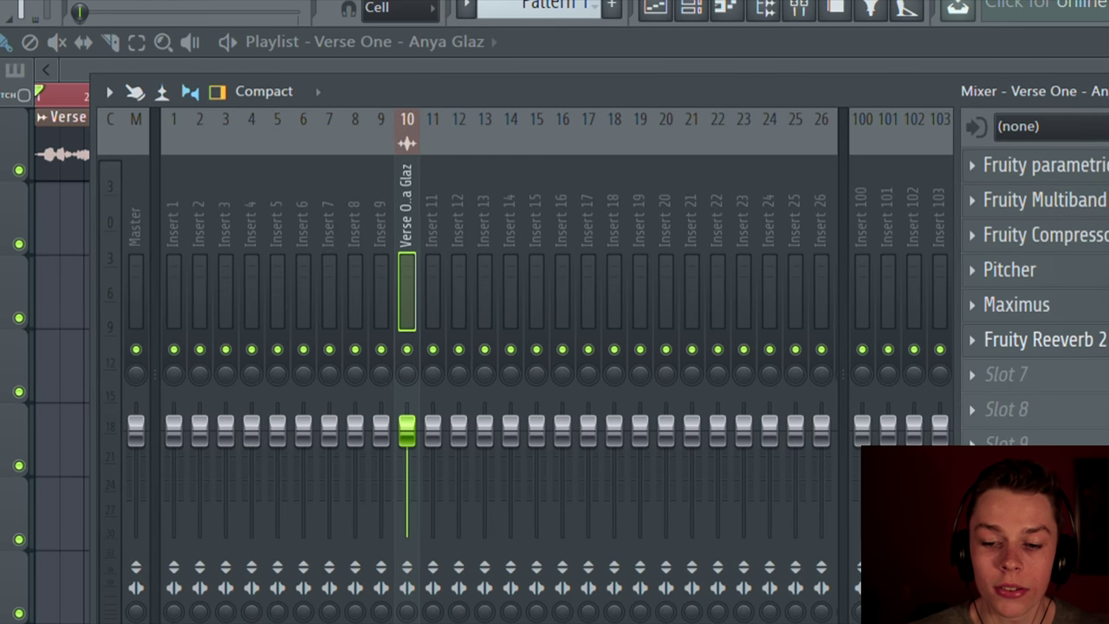
- Open Fruity Reeverb 2 on the vocal and listen to it across several playback passes
click(1044, 339)
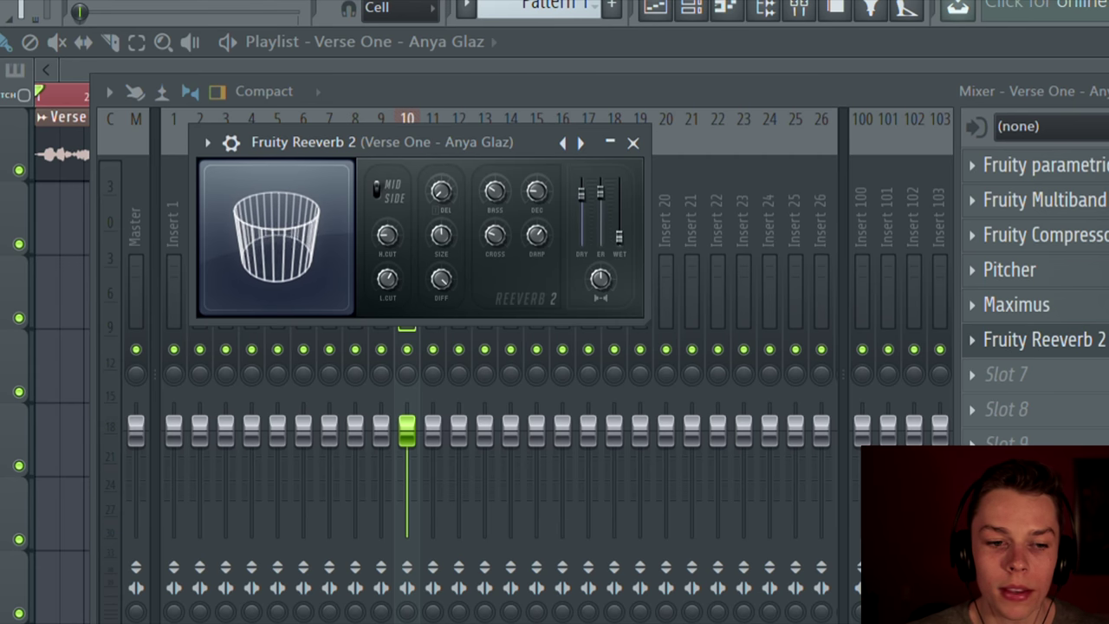
key(space)
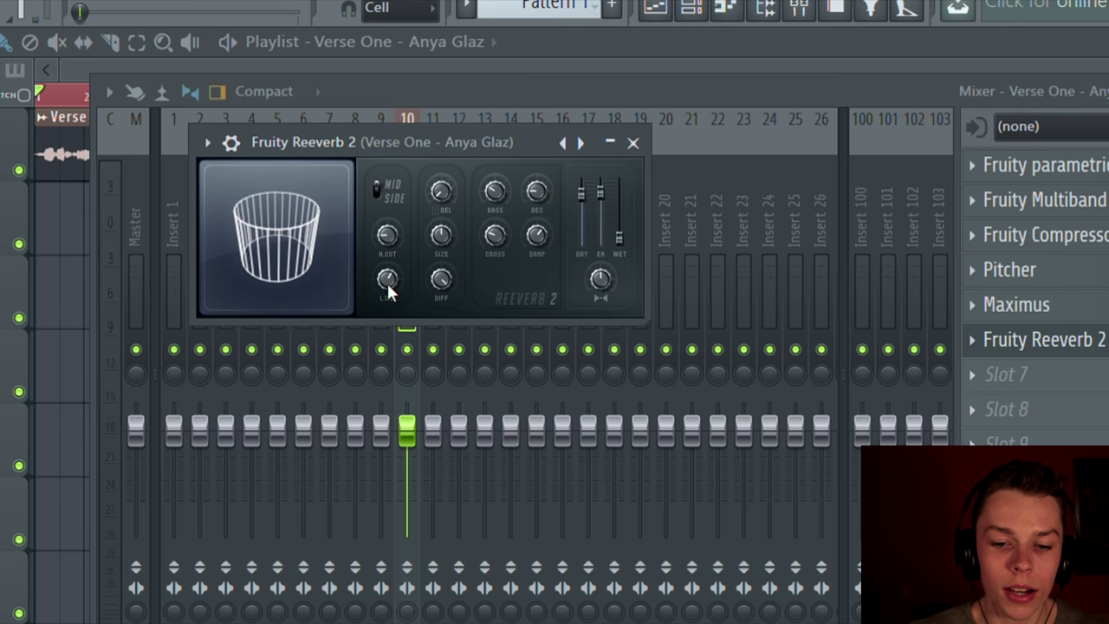
key(space)
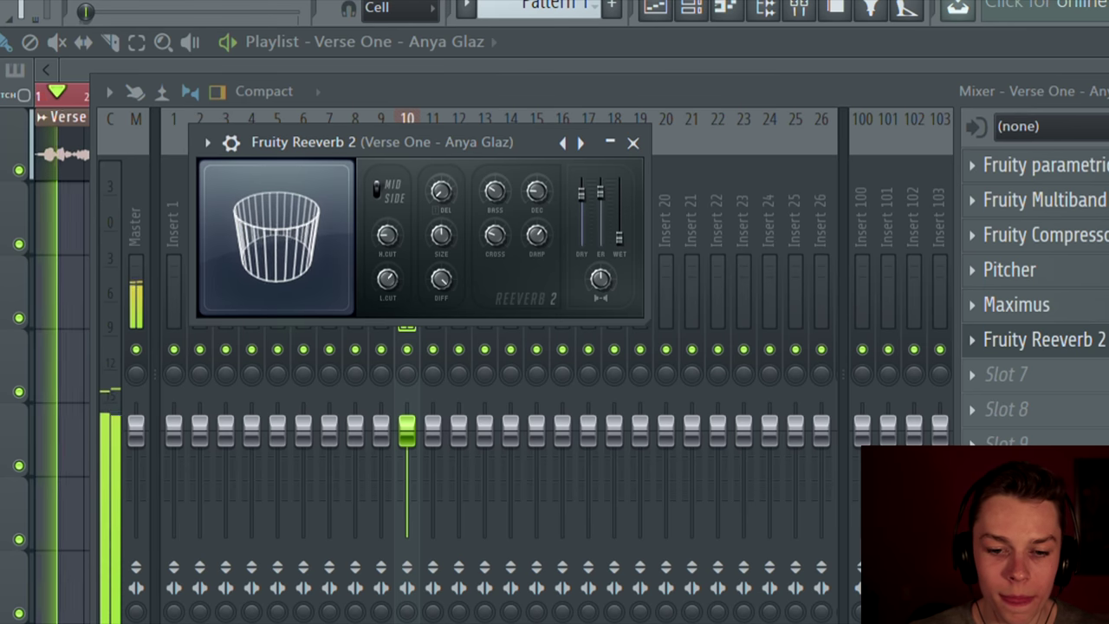
key(space)
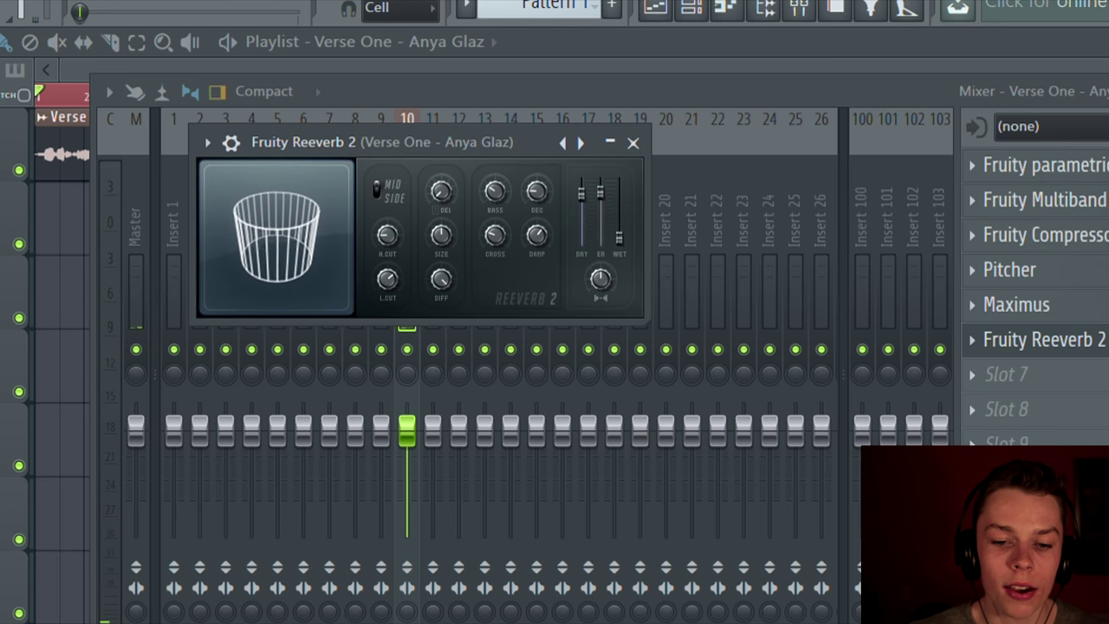
key(space)
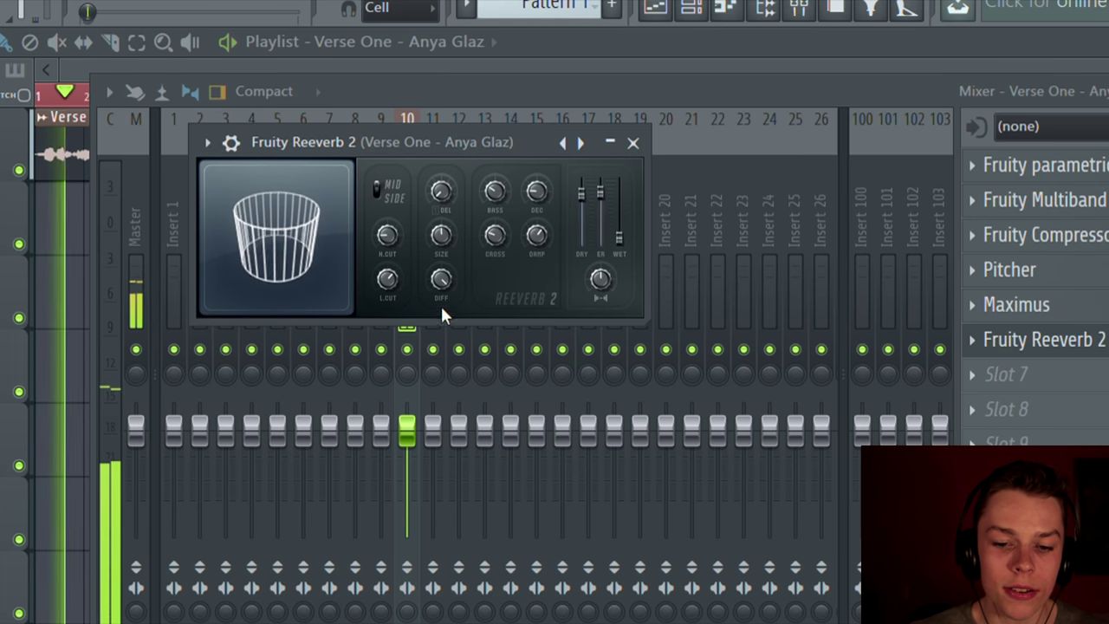
key(space)
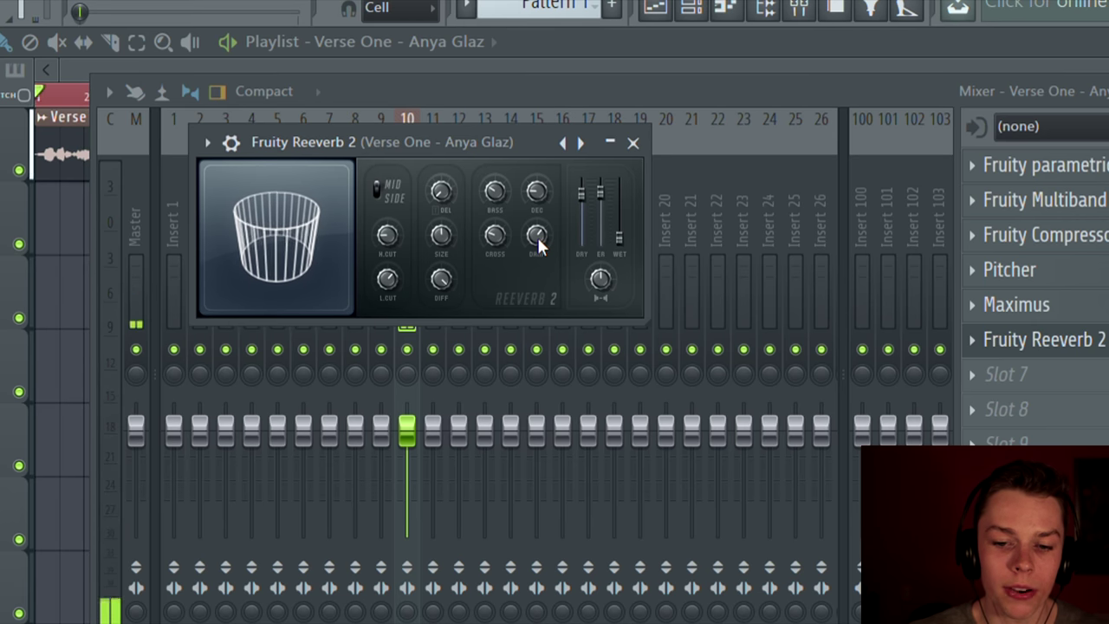
key(space)
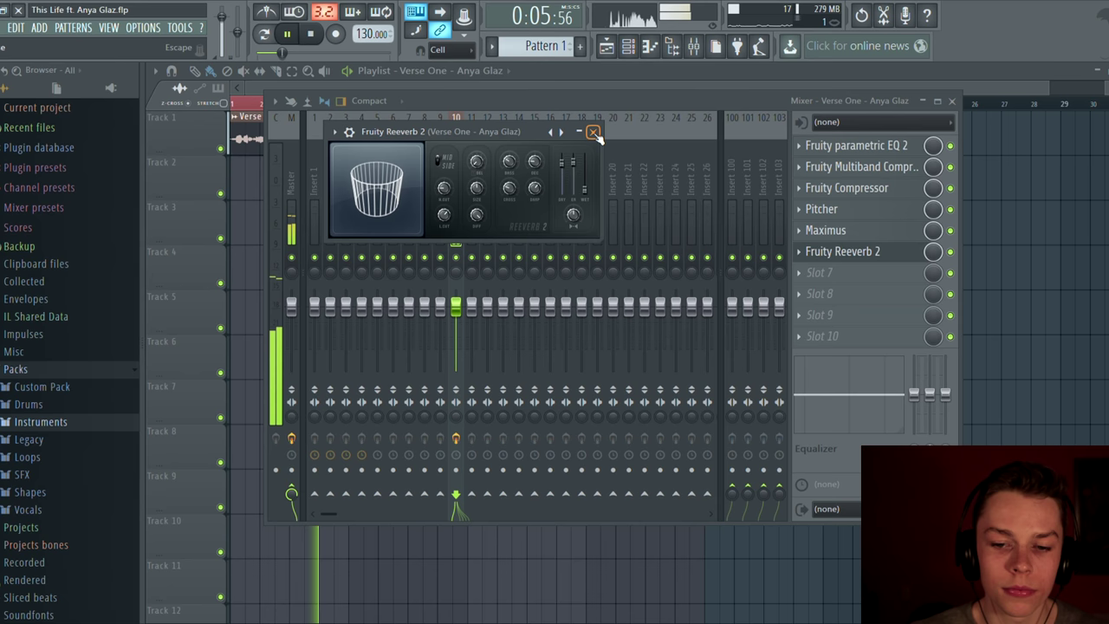
click(633, 143)
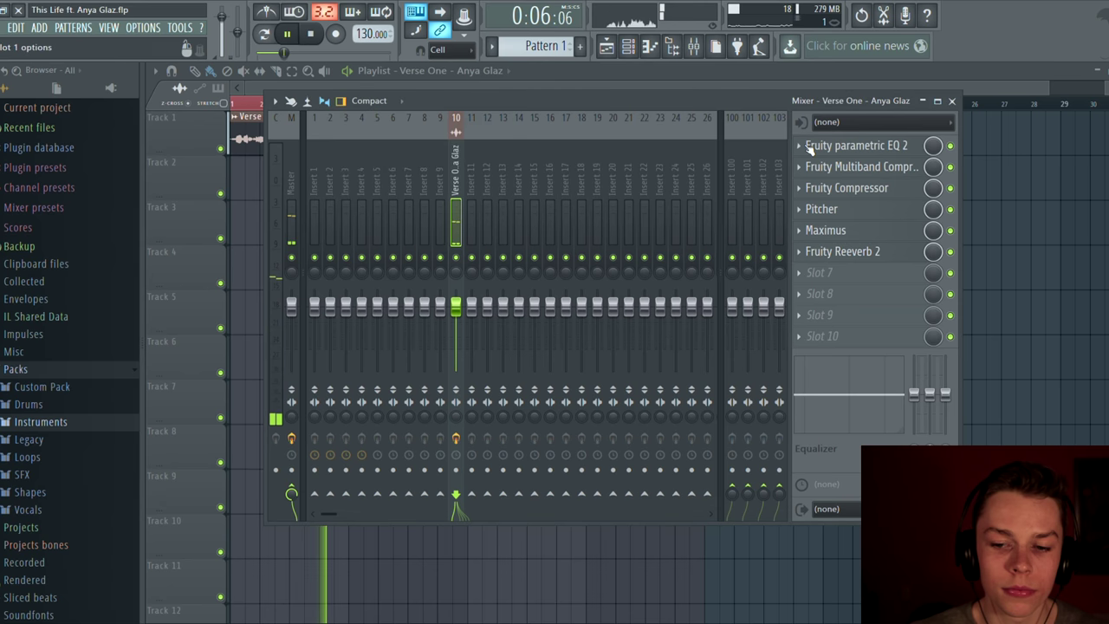
click(1067, 171)
key(space)
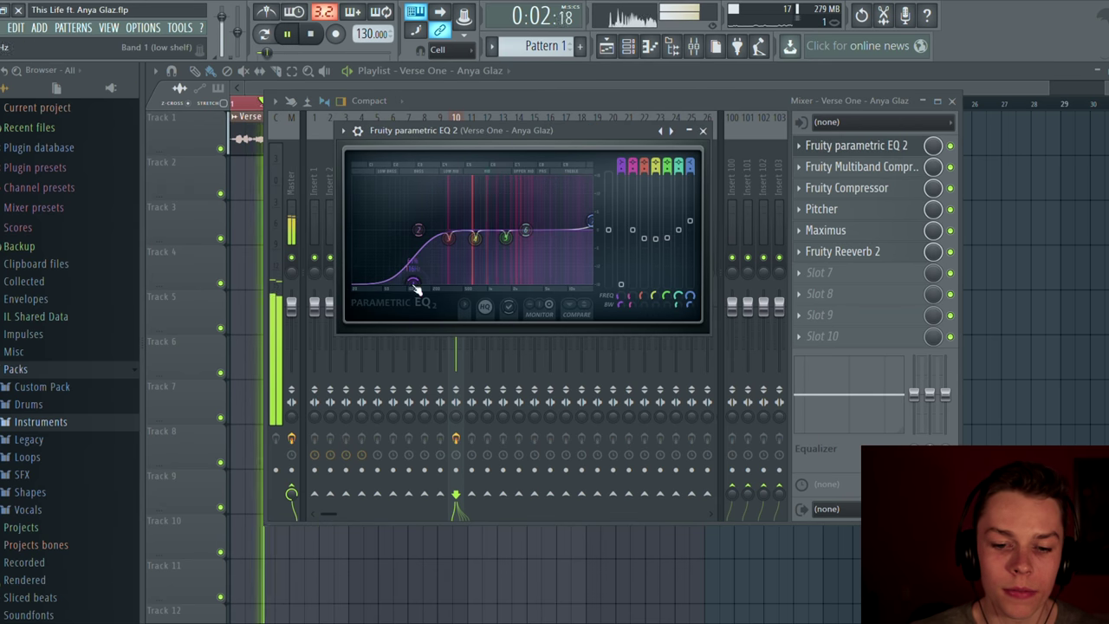
click(705, 131)
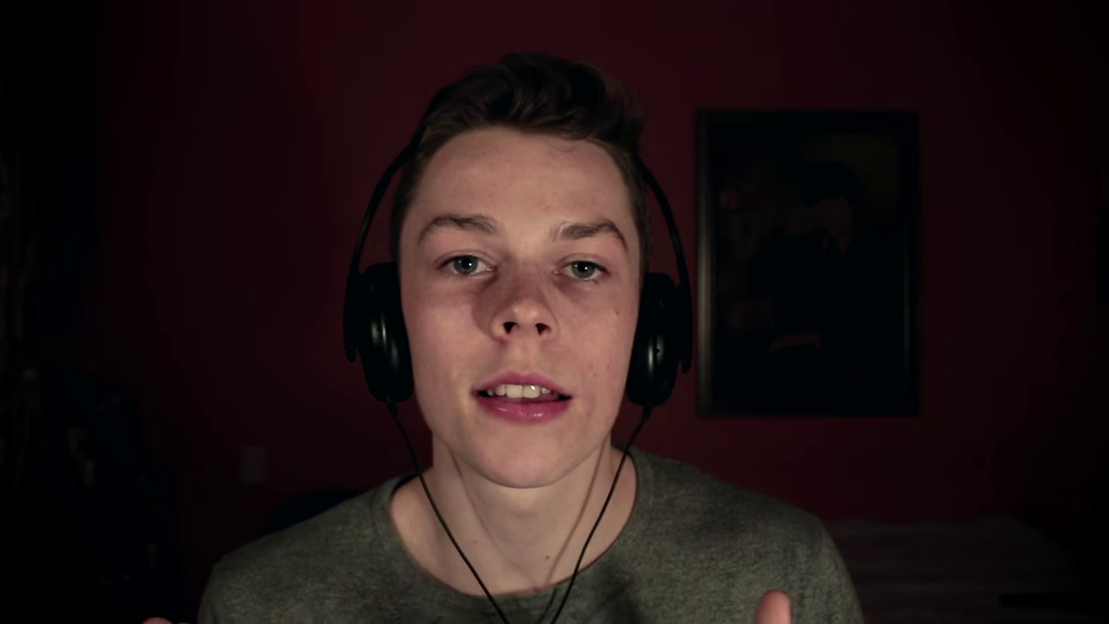